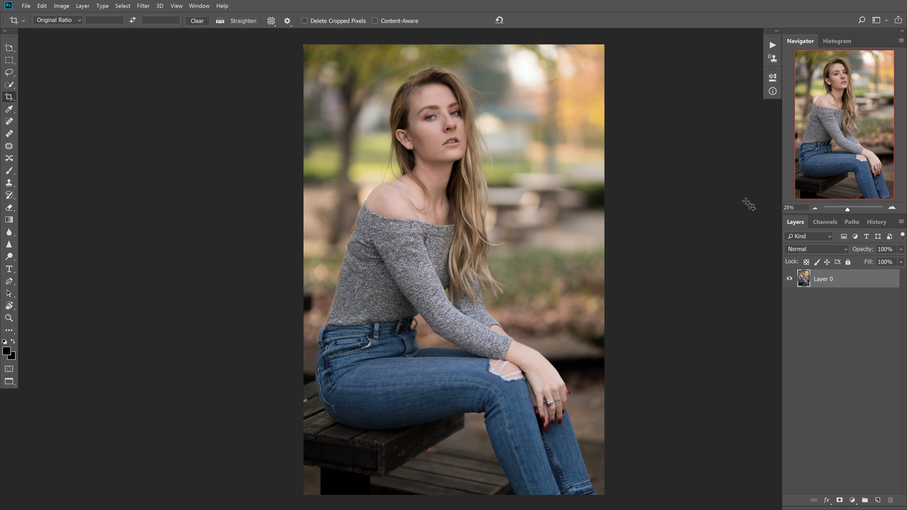
# Create a new action set named 'Action Example' from the Actions panel menu
pyautogui.click(773, 46)
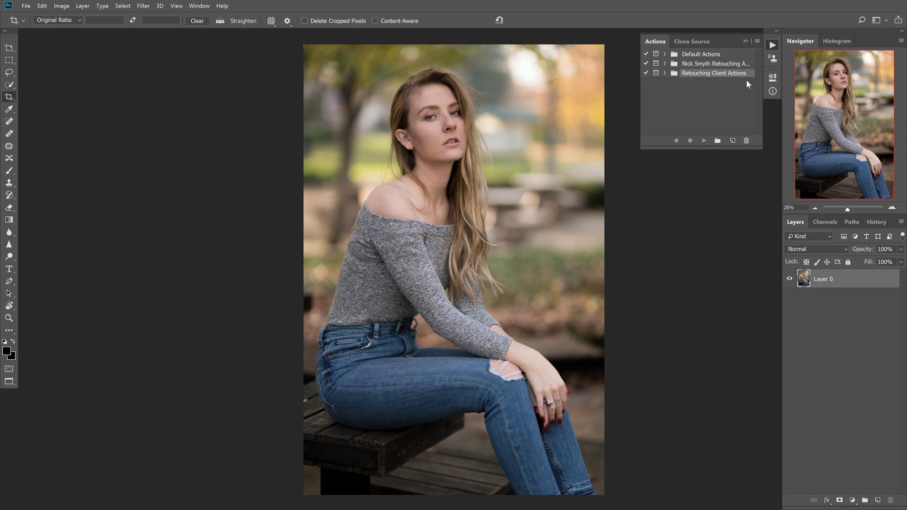
pyautogui.click(757, 42)
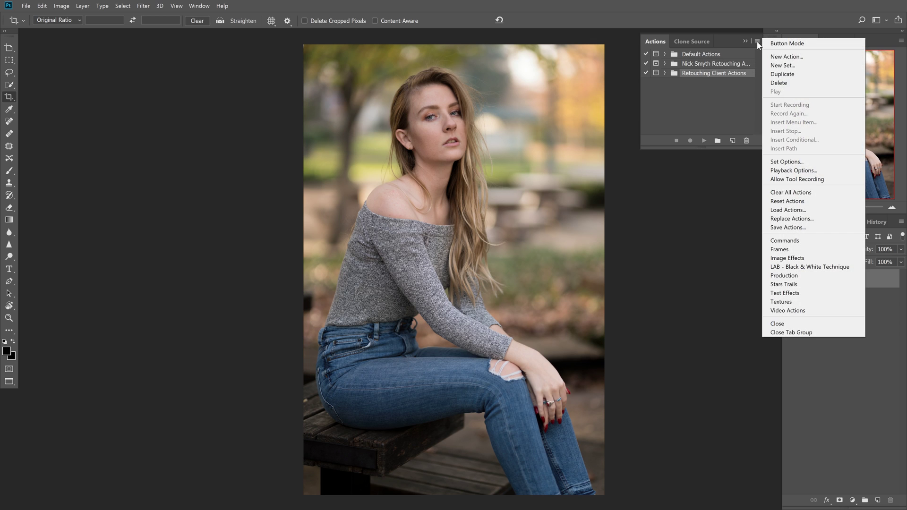
pyautogui.click(781, 66)
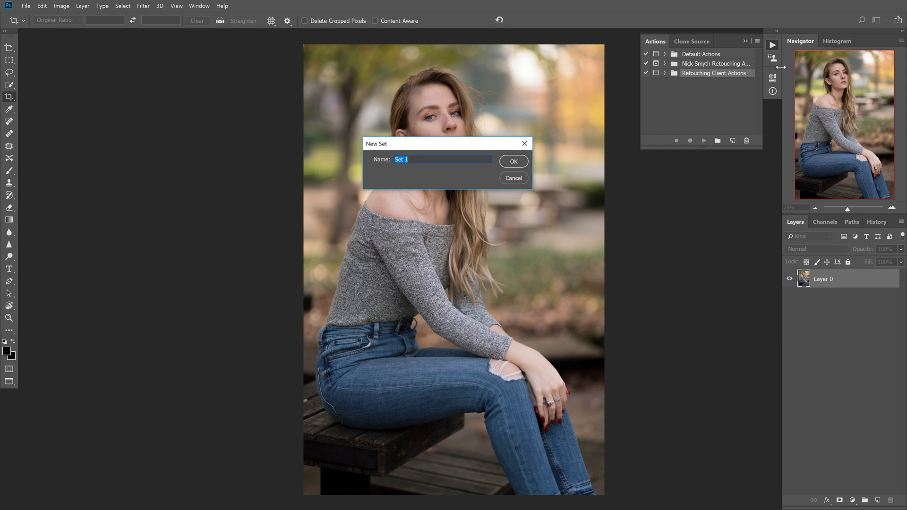
pyautogui.write('Action Examp')
pyautogui.press('BackSpace')
pyautogui.write('ple')
pyautogui.press('Return')
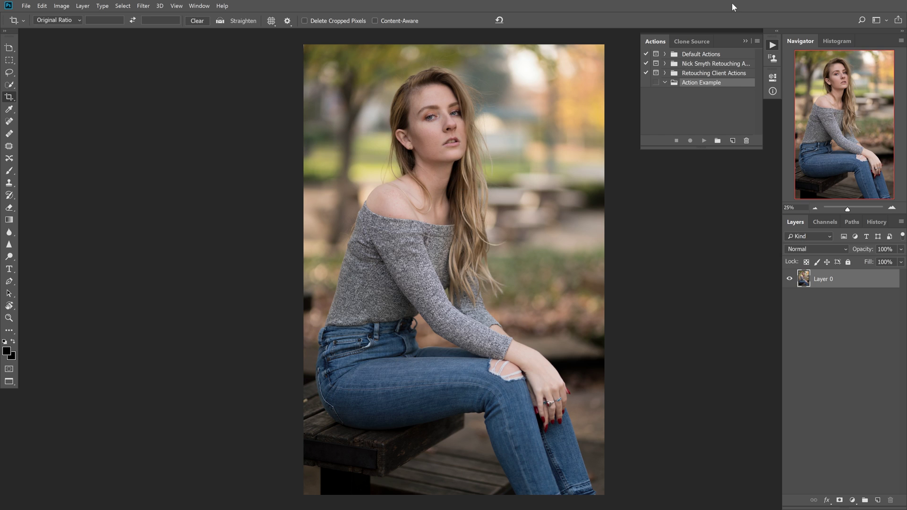
# Add a new action 'Tone 1' to the set and start recording
pyautogui.click(733, 141)
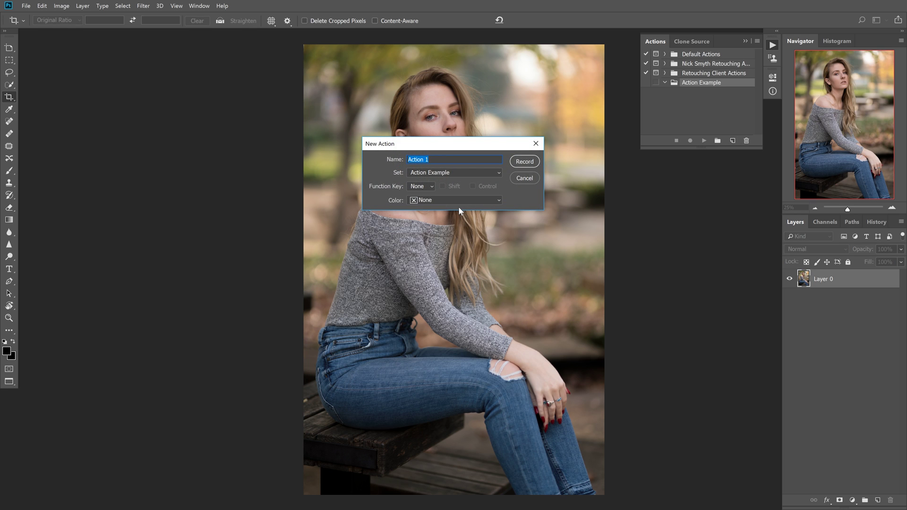
pyautogui.write('Tone')
pyautogui.press('Return')
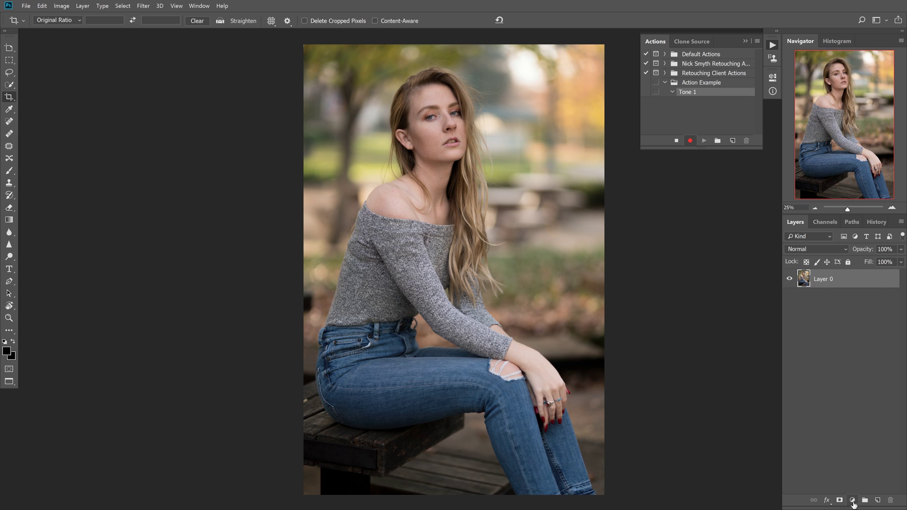
# Add a Curves adjustment layer with shadow, midtone and upper-midtone points, slightly raising the highlights
pyautogui.click(852, 500)
pyautogui.click(846, 376)
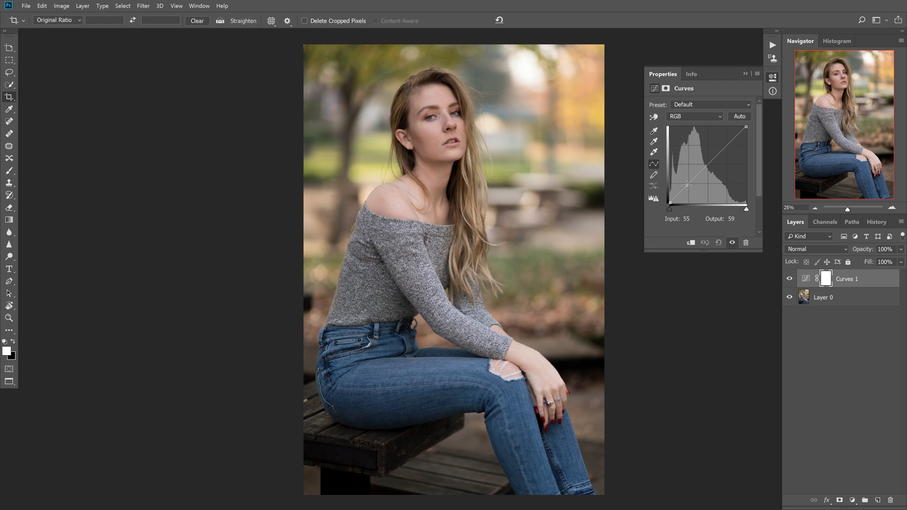
pyautogui.click(686, 186)
pyautogui.click(706, 165)
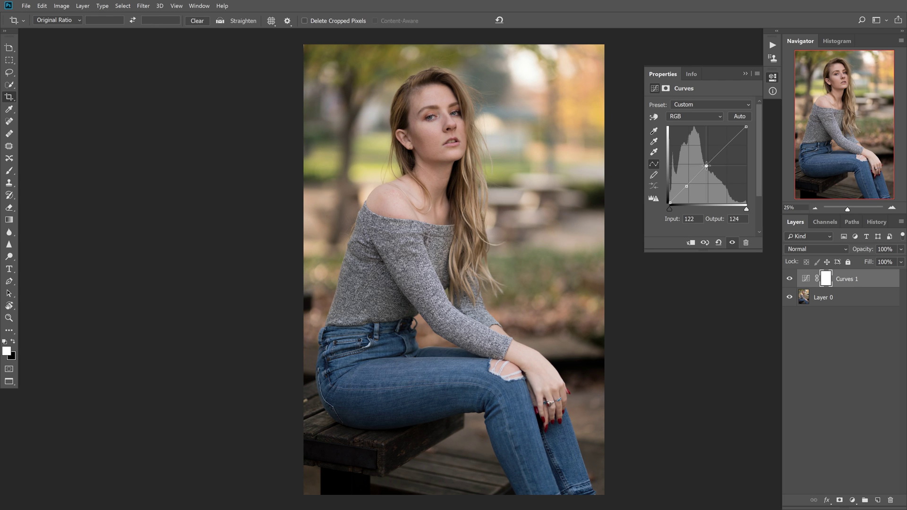
pyautogui.click(723, 146)
pyautogui.moveTo(723, 146); pyautogui.dragTo(722, 145)
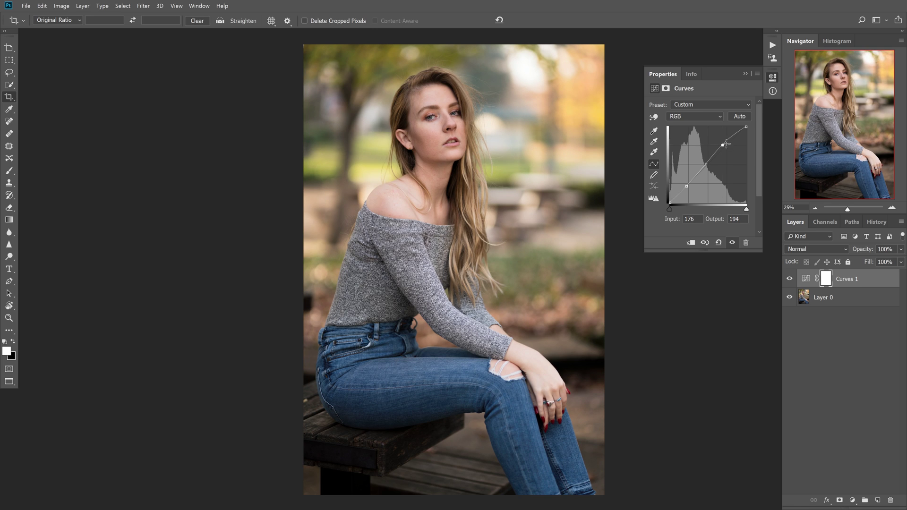
pyautogui.click(677, 194)
# Lift the curve's black point to output 11 and compare Curves 1 on and off
pyautogui.moveTo(670, 203); pyautogui.dragTo(669, 201)
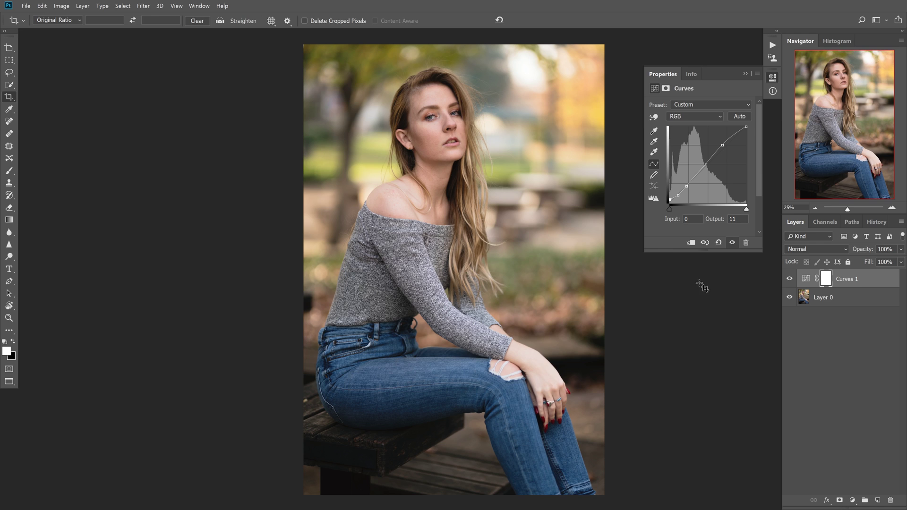
pyautogui.moveTo(670, 199); pyautogui.dragTo(667, 199)
pyautogui.click(789, 280)
pyautogui.click(789, 281)
pyautogui.click(789, 280)
pyautogui.click(789, 280)
pyautogui.click(788, 280)
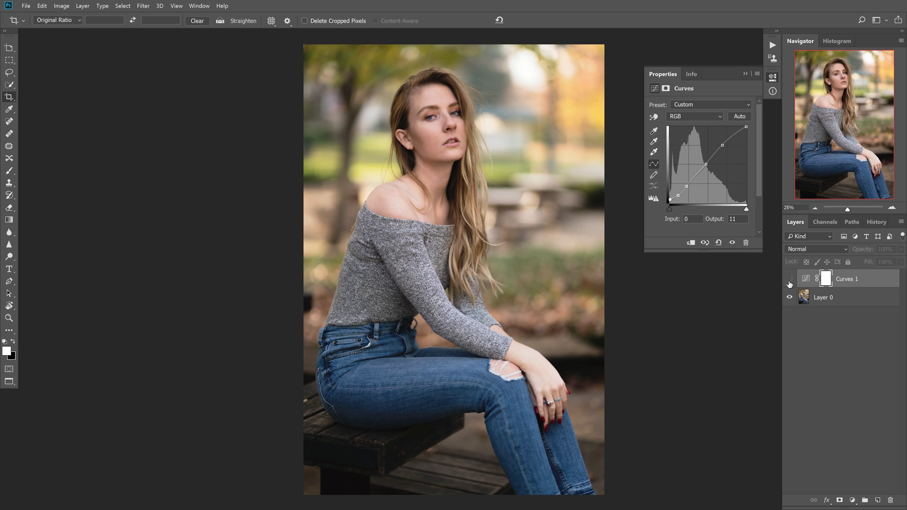
pyautogui.click(788, 280)
pyautogui.click(788, 280)
pyautogui.click(745, 74)
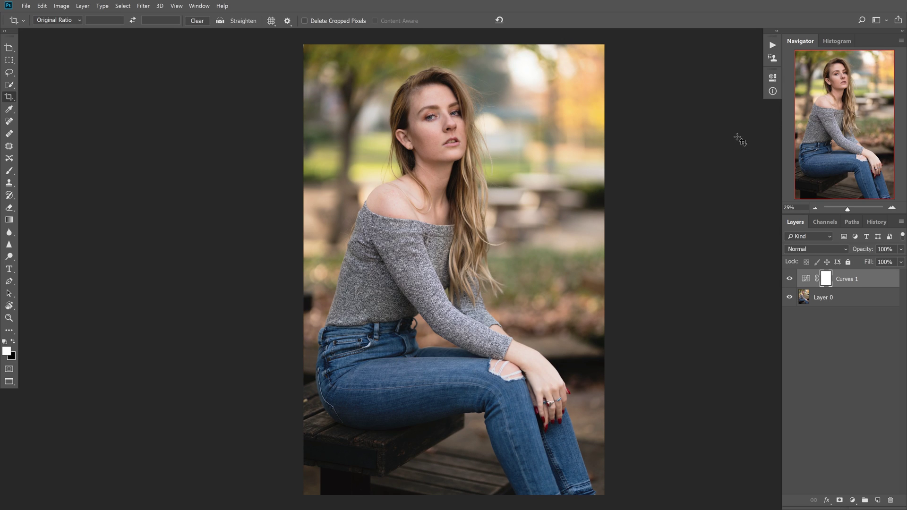
# Add a Selective Color adjustment layer and choose the Neutrals colour range
pyautogui.click(838, 354)
pyautogui.click(853, 502)
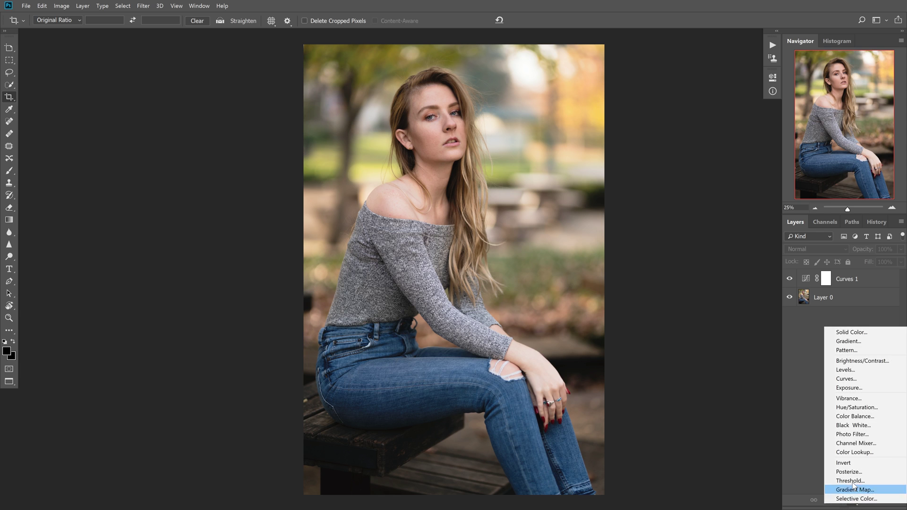
pyautogui.click(851, 480)
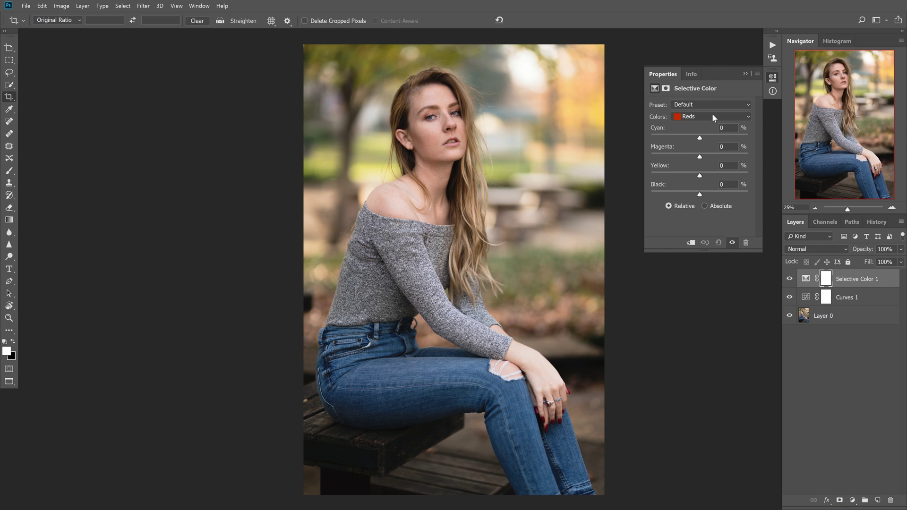
pyautogui.click(708, 118)
pyautogui.click(707, 193)
# Nudge the Neutrals cyan, magenta, yellow and black values upward with the arrow keys
pyautogui.press('Up')
pyautogui.press('Up')
pyautogui.press('Tab')
pyautogui.press('Up')
pyautogui.press('Up')
pyautogui.write('0')
pyautogui.press('Tab')
pyautogui.press('Up')
pyautogui.press('Tab')
# Set the Blacks range to Cyan +1, Magenta +2, Yellow -2 and Black +2
pyautogui.press('Tab')
pyautogui.press('Tab')
pyautogui.press('Tab')
pyautogui.press('Tab')
pyautogui.press('Up')
pyautogui.press('Up')
pyautogui.press('Down')
pyautogui.click(710, 115)
pyautogui.click(688, 202)
pyautogui.press('Tab')
pyautogui.press('Up')
pyautogui.press('Up')
pyautogui.press('Down')
pyautogui.press('Down')
pyautogui.press('Down')
pyautogui.press('Up')
pyautogui.press('Up')
pyautogui.press('Tab')
pyautogui.press('Up')
pyautogui.press('Tab')
pyautogui.press('Down')
pyautogui.press('Tab')
pyautogui.press('Down')
pyautogui.press('Up')
pyautogui.press('Up')
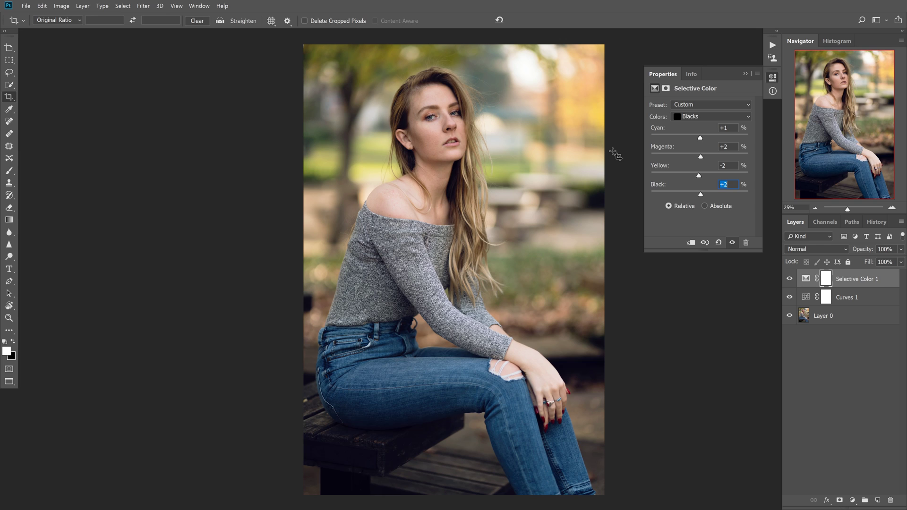
pyautogui.press('Up')
pyautogui.press('Return')
pyautogui.click(745, 74)
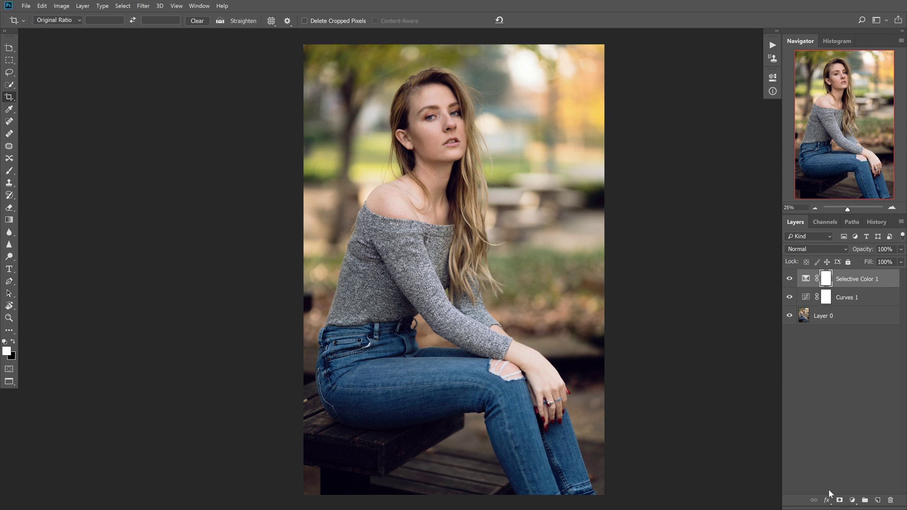
# Add a Black & White adjustment layer blended as Soft Light at 20% opacity
pyautogui.click(853, 501)
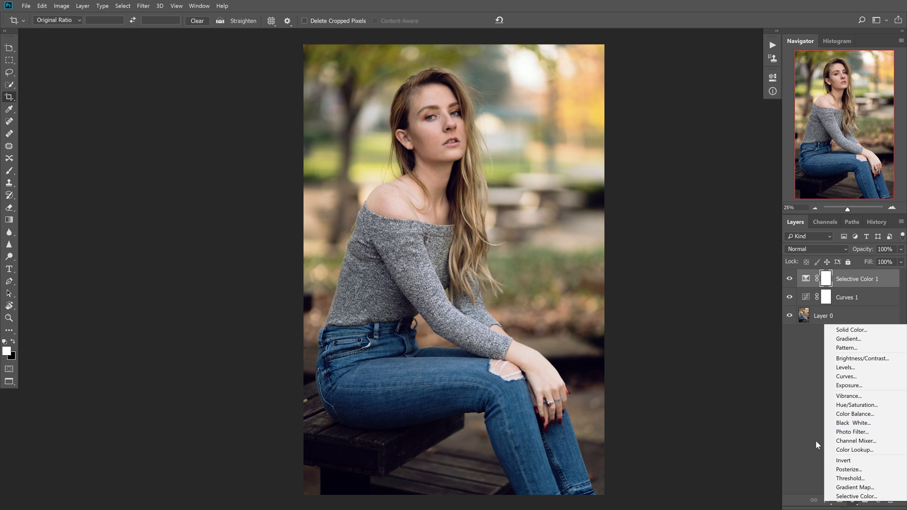
pyautogui.click(861, 424)
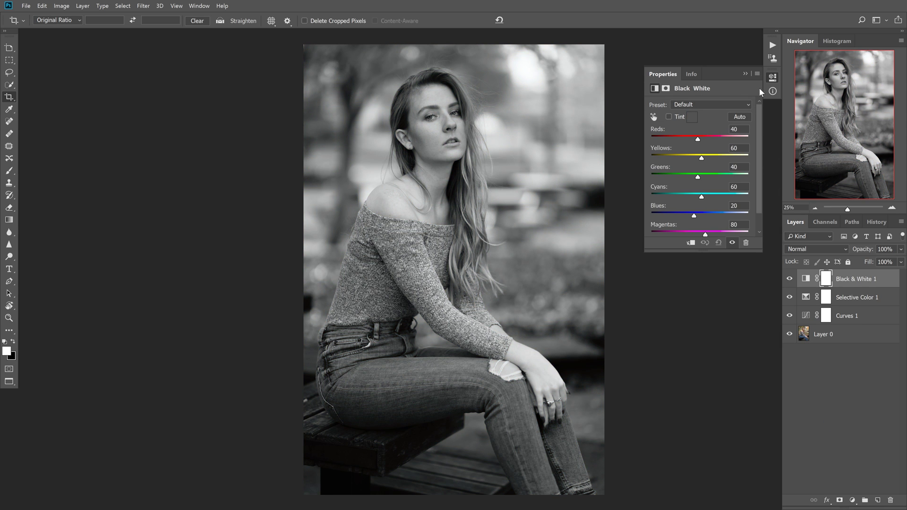
pyautogui.click(745, 74)
pyautogui.click(807, 249)
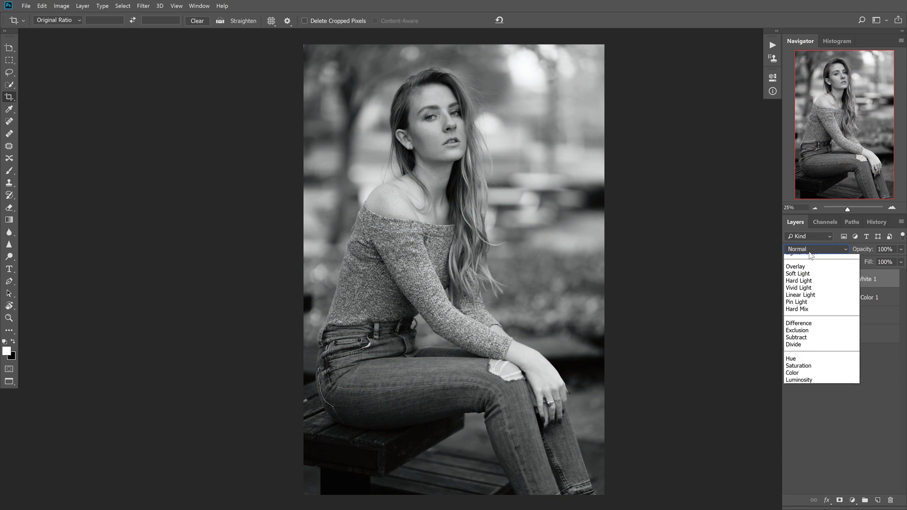
pyautogui.click(809, 371)
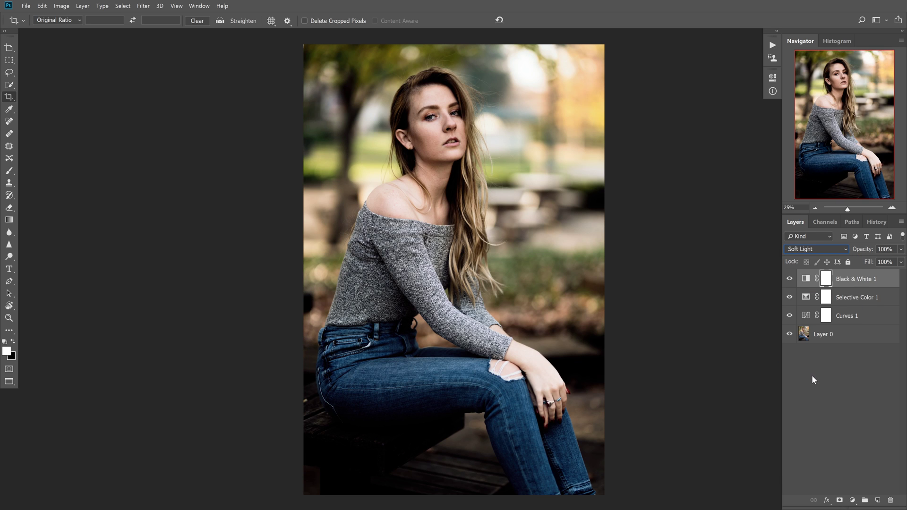
pyautogui.moveTo(891, 249); pyautogui.dragTo(877, 249)
pyautogui.write('20')
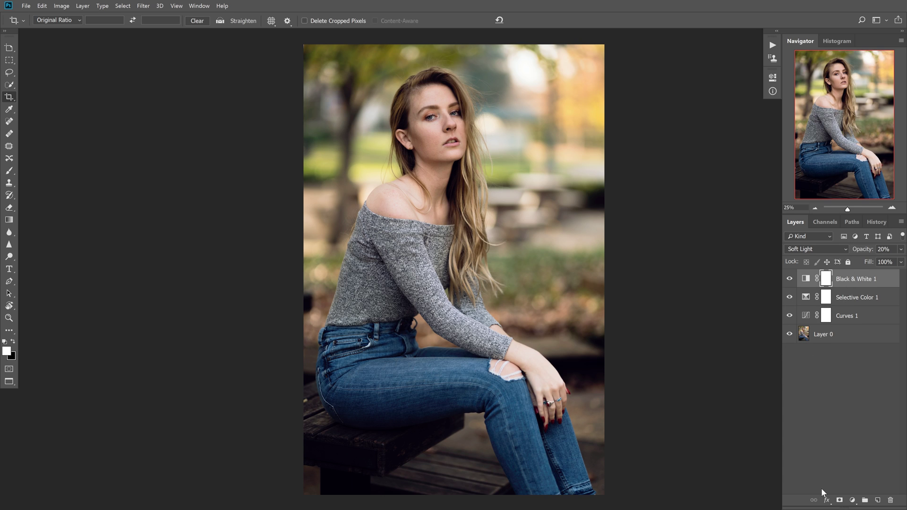
# Group the three adjustment layers and name the group 'Tone 1'
pyautogui.keyDown('shift'); pyautogui.click(853, 320); pyautogui.keyUp('shift')
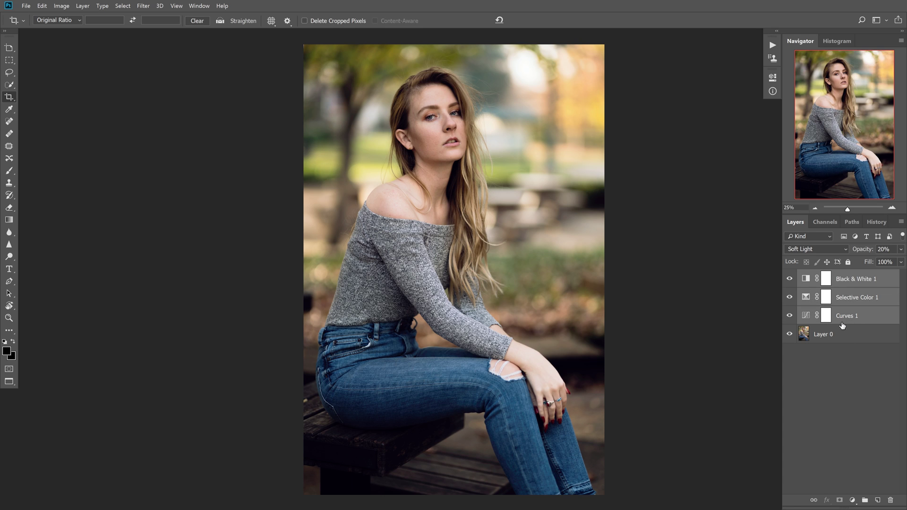
pyautogui.hotkey('ctrl', 'g')
pyautogui.doubleClick(825, 275)
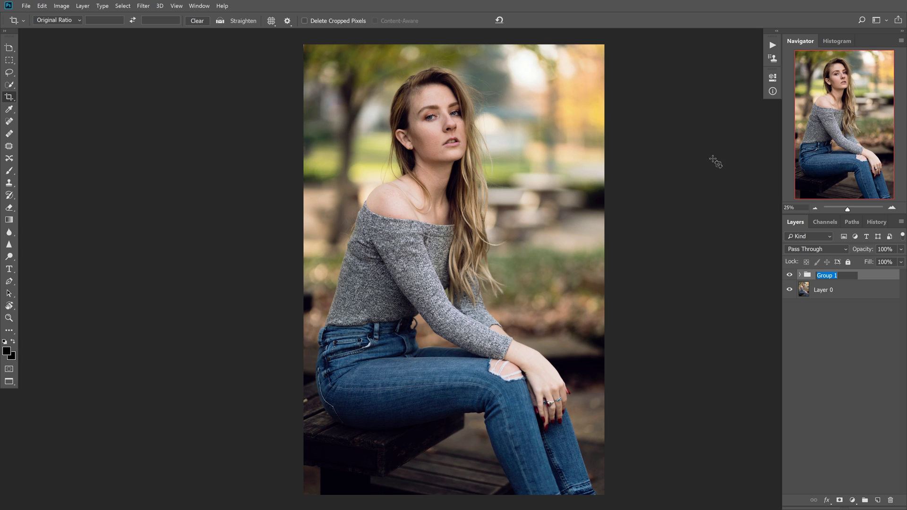
pyautogui.write('Tone 1')
# Collapse the Tone 1 action's recorded steps in the Actions panel
pyautogui.click(773, 45)
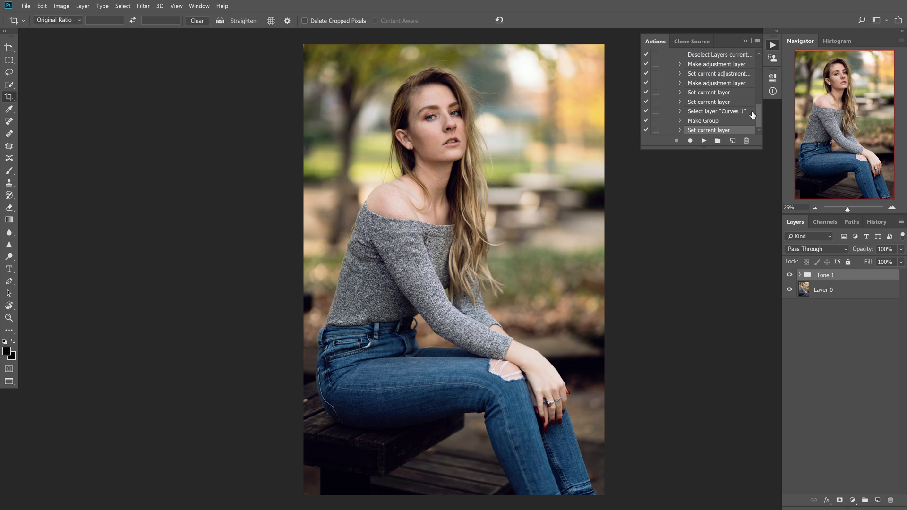
pyautogui.moveTo(758, 114); pyautogui.dragTo(761, 68)
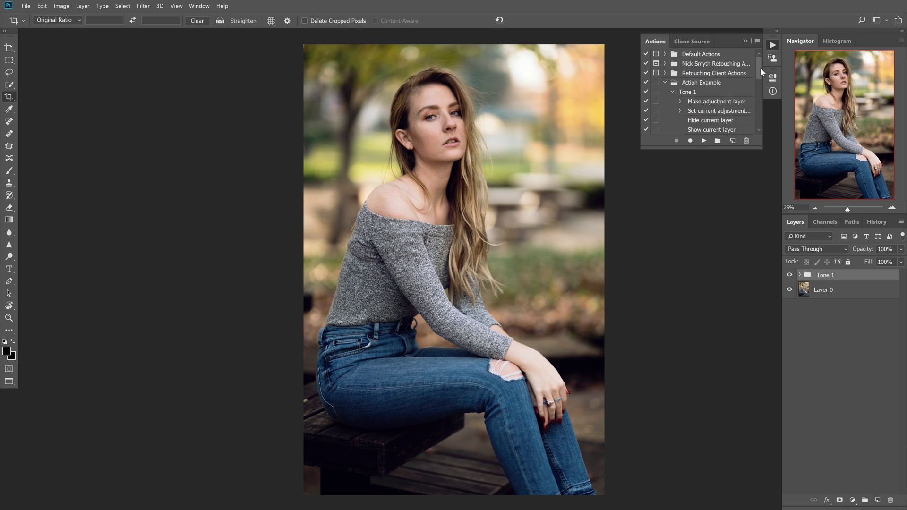
pyautogui.click(673, 92)
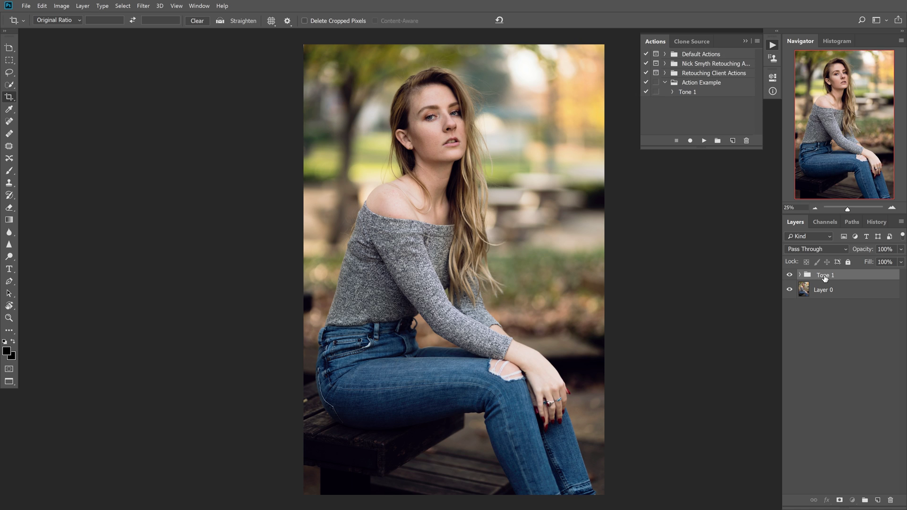
# Delete the Tone 1 group and replay the Tone 1 action on the seated portrait
pyautogui.press('Delete')
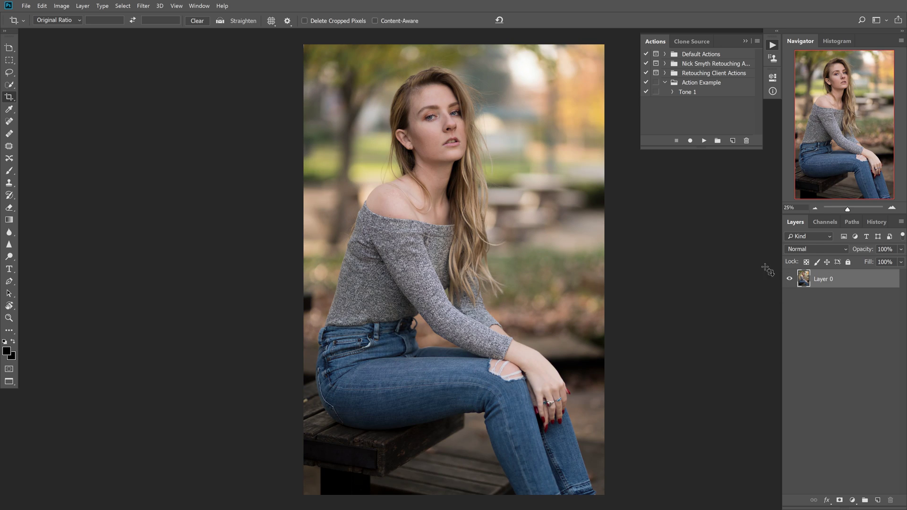
pyautogui.click(702, 92)
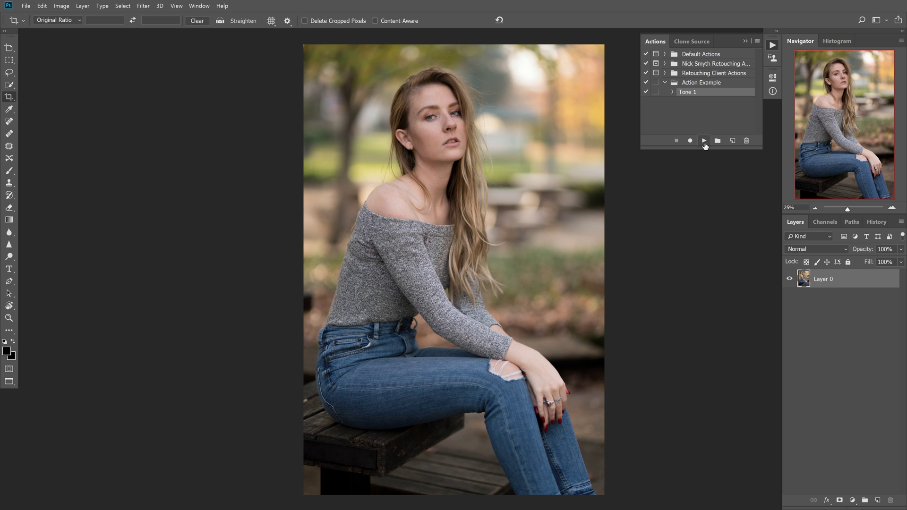
pyautogui.click(703, 141)
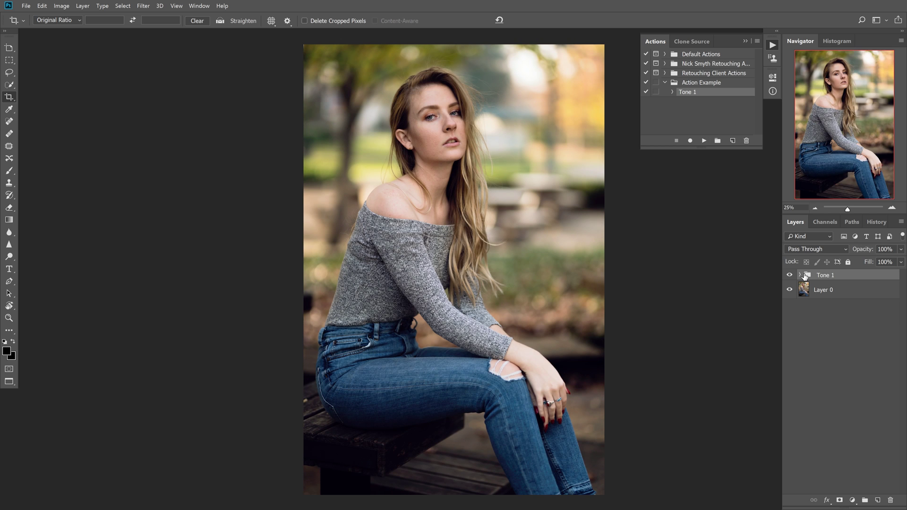
# Compare the replayed Tone 1 grade, leave it hidden, and switch to the _DSC0359 portrait
pyautogui.click(790, 275)
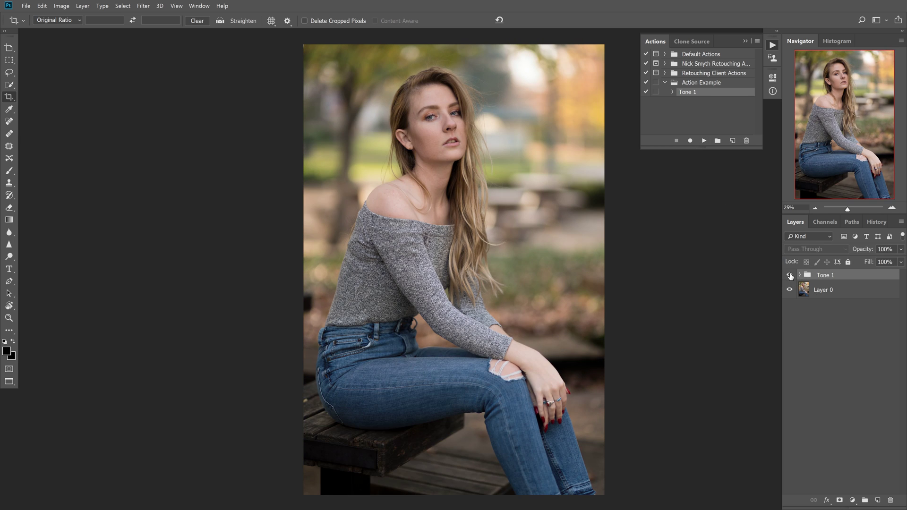
pyautogui.click(789, 275)
pyautogui.click(790, 276)
pyautogui.click(789, 277)
pyautogui.click(789, 277)
pyautogui.click(788, 278)
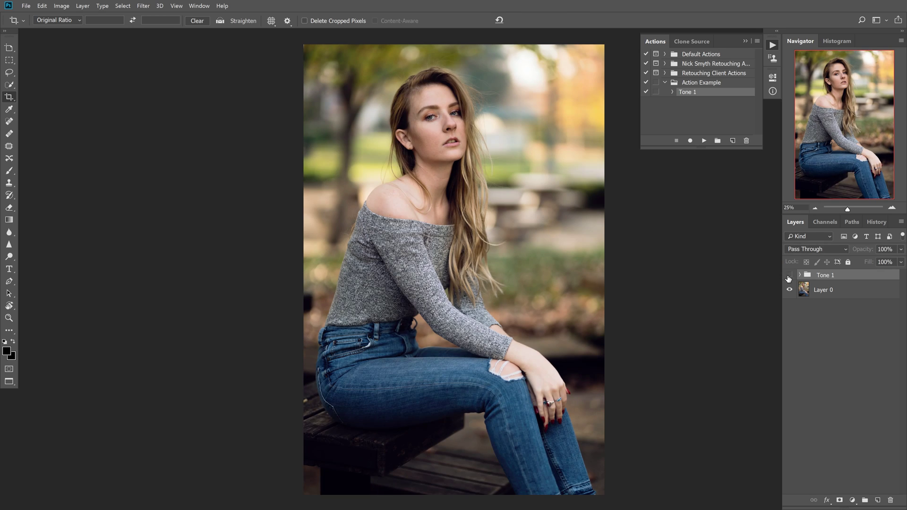
pyautogui.click(788, 278)
pyautogui.click(789, 278)
pyautogui.click(789, 277)
pyautogui.click(790, 277)
pyautogui.click(787, 278)
pyautogui.click(787, 277)
pyautogui.click(788, 278)
pyautogui.click(789, 279)
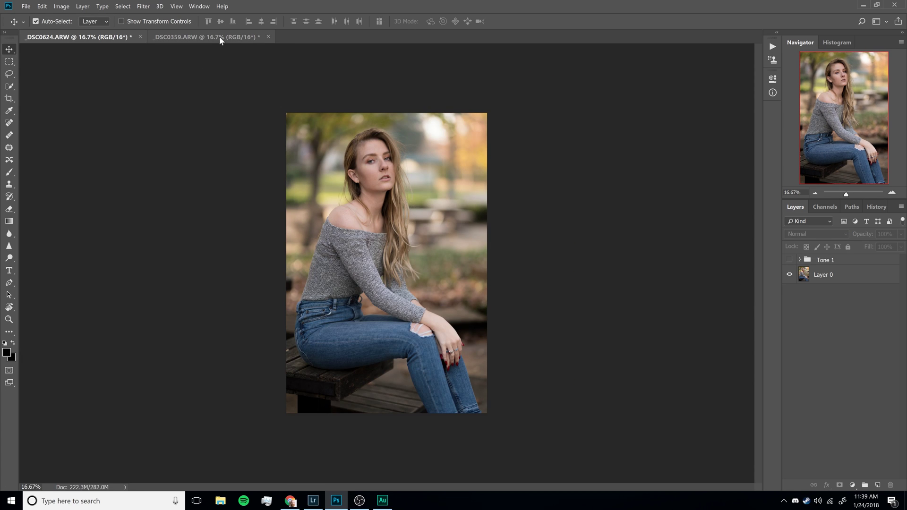
pyautogui.click(219, 40)
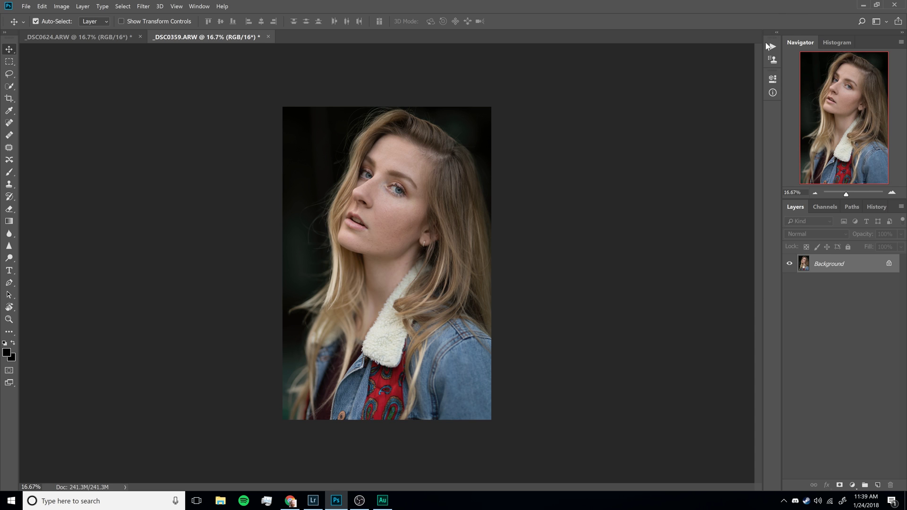
pyautogui.click(767, 47)
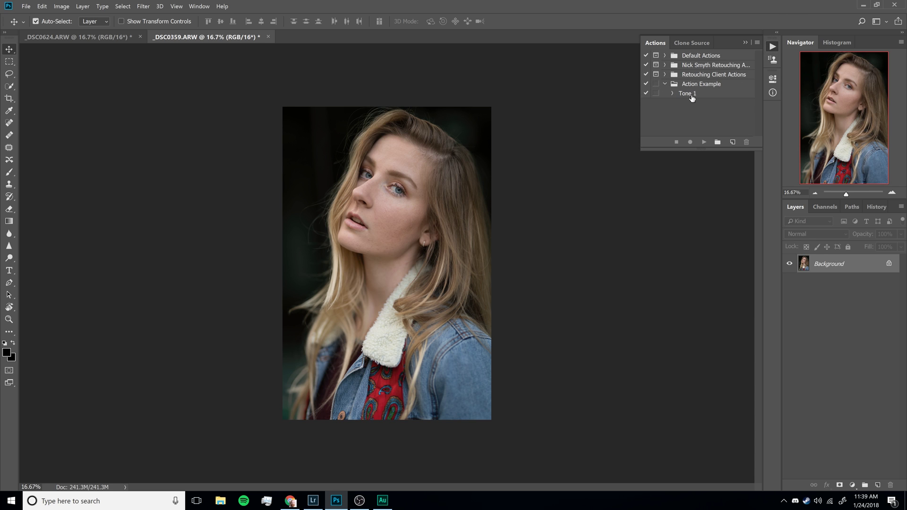
# Play the Tone 1 action on _DSC0359 and expand the resulting group
pyautogui.click(690, 94)
pyautogui.click(703, 142)
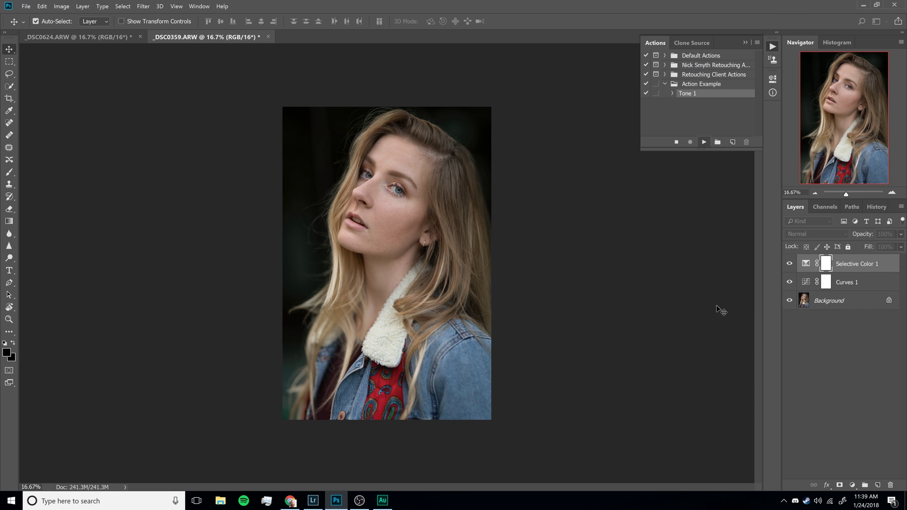
pyautogui.click(789, 260)
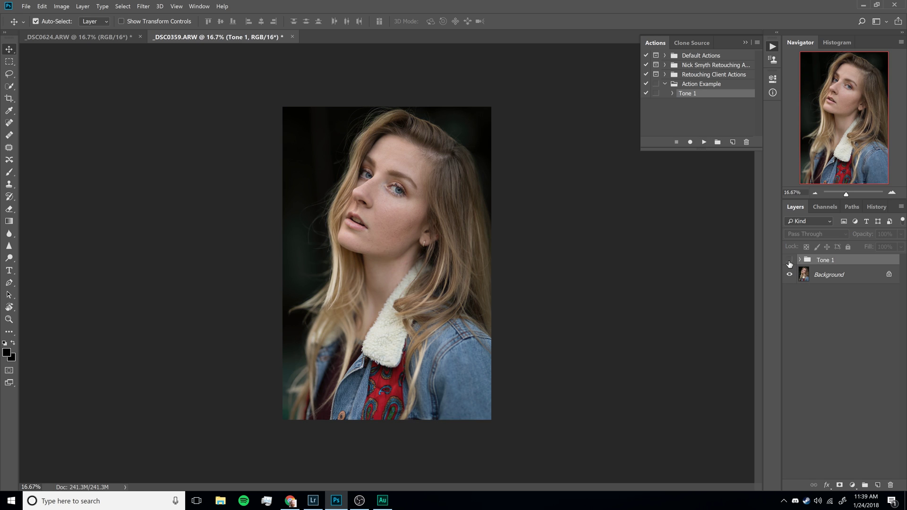
pyautogui.click(790, 260)
pyautogui.click(800, 261)
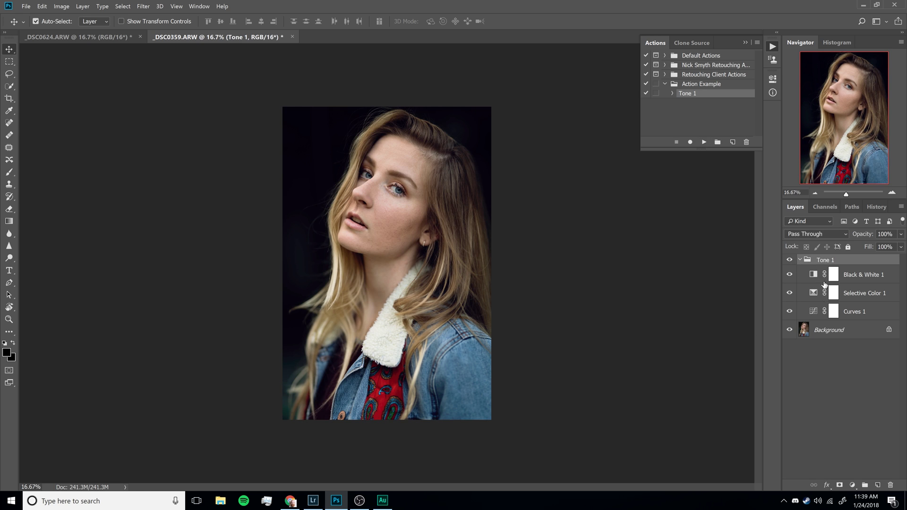
# Toggle Curves 1 and Selective Color 1 to compare their effect on the portrait
pyautogui.click(790, 311)
pyautogui.click(789, 311)
pyautogui.click(789, 312)
pyautogui.click(789, 312)
pyautogui.click(789, 311)
pyautogui.click(790, 311)
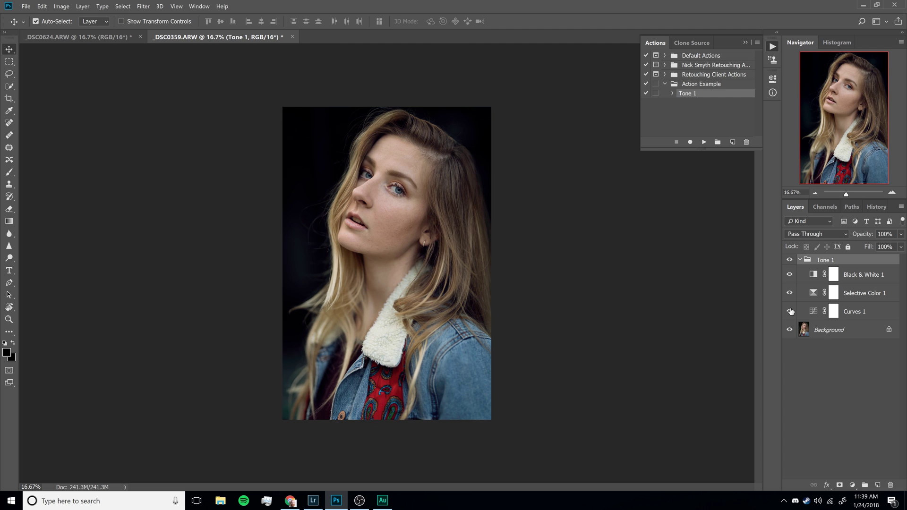
pyautogui.click(790, 293)
pyautogui.click(790, 294)
pyautogui.click(790, 294)
pyautogui.click(789, 294)
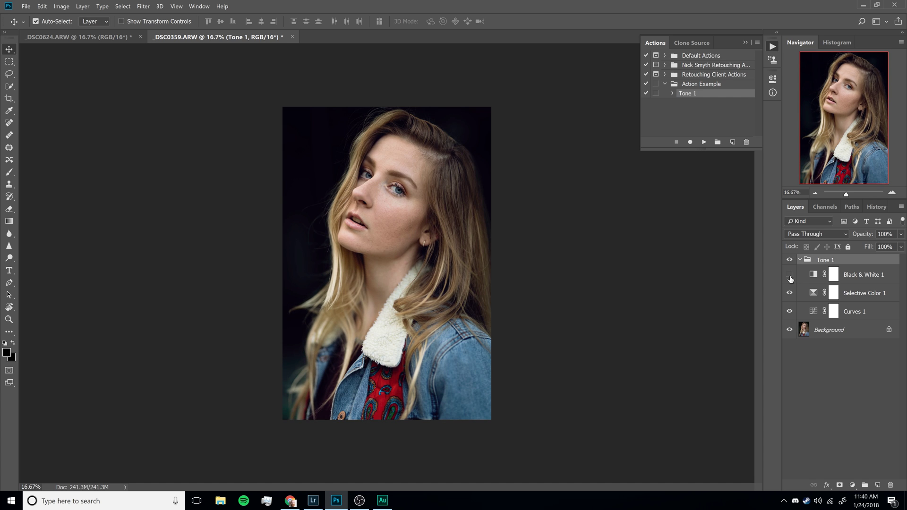
# Compare the whole Tone 1 grade on and off, leaving Black & White 1 hidden
pyautogui.click(789, 275)
pyautogui.click(789, 261)
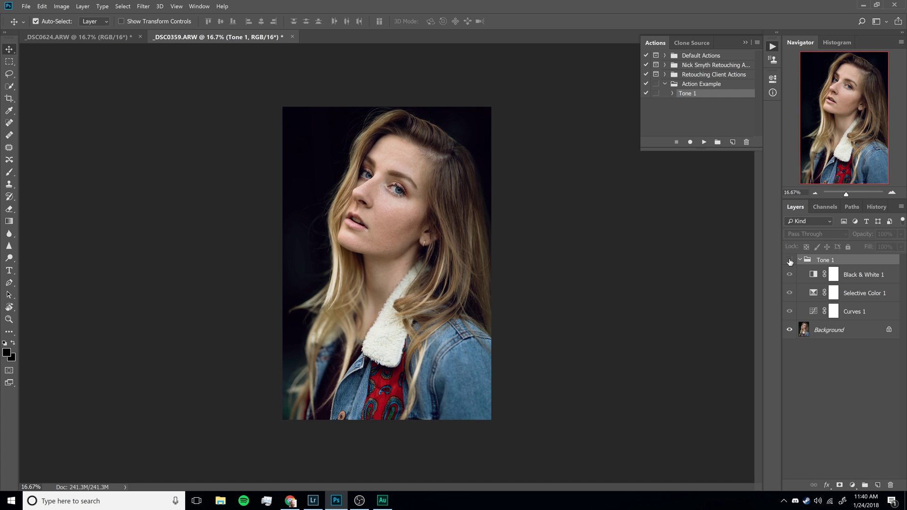
pyautogui.click(788, 261)
pyautogui.click(788, 260)
pyautogui.click(788, 261)
pyautogui.click(788, 261)
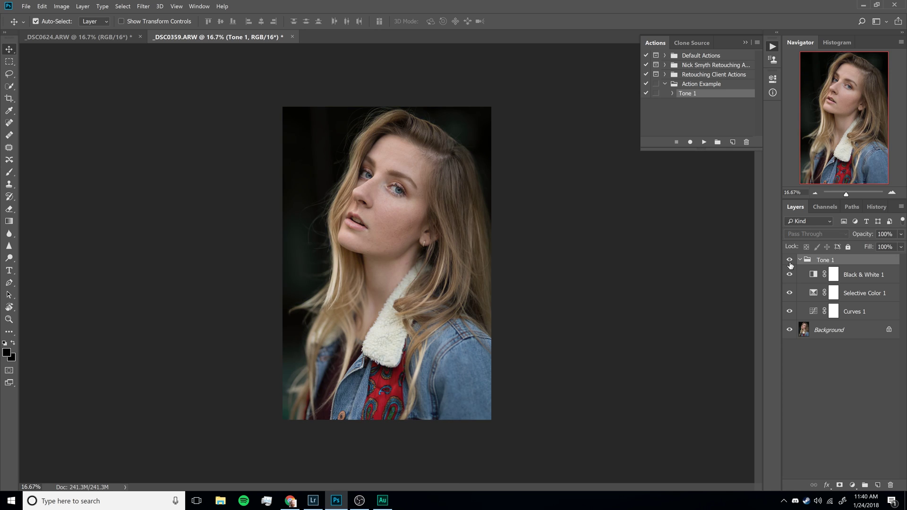
pyautogui.click(789, 261)
pyautogui.click(790, 275)
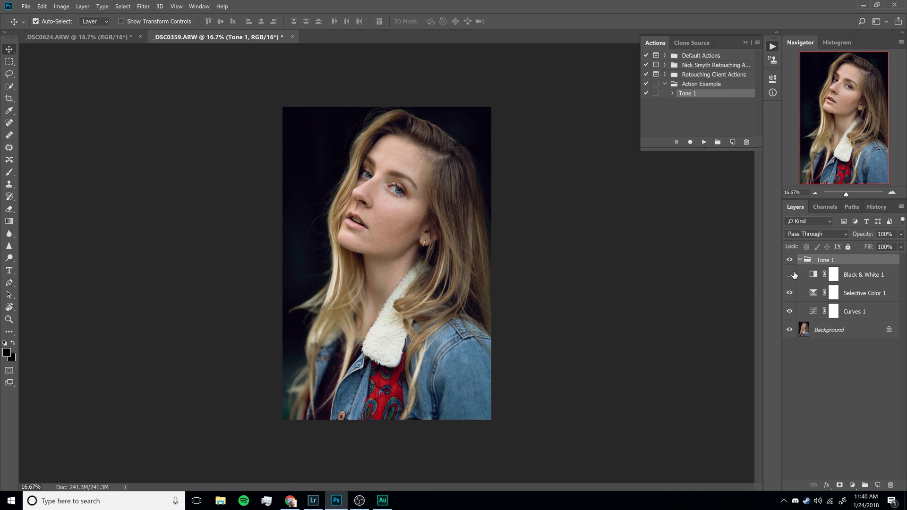
# Delete Black & White 1 and compare the portrait with and without the Tone 1 grade
pyautogui.click(791, 275)
pyautogui.click(854, 279)
pyautogui.press('Delete')
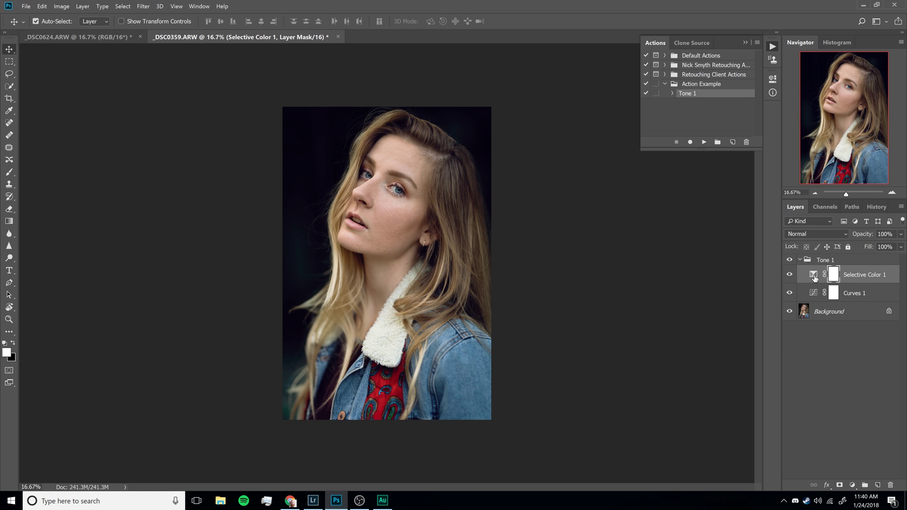
pyautogui.click(790, 262)
pyautogui.click(790, 262)
pyautogui.click(790, 261)
pyautogui.click(791, 262)
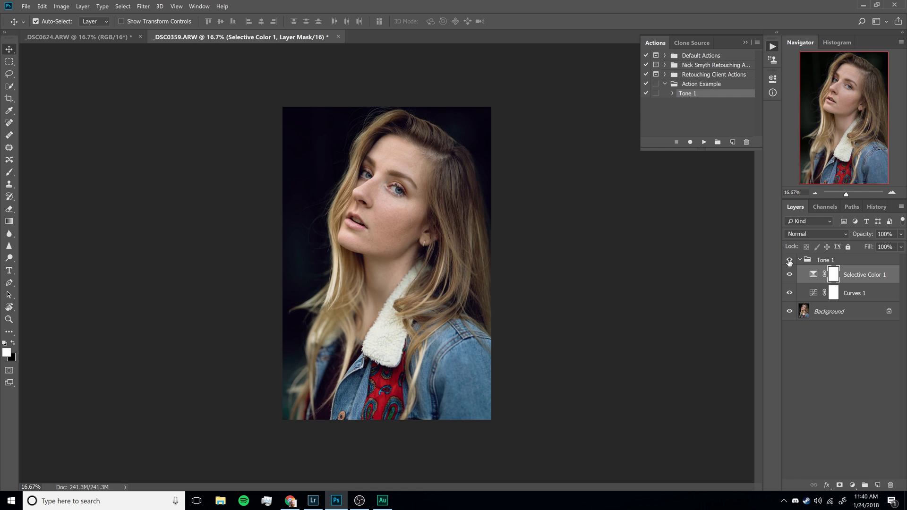
pyautogui.click(790, 262)
pyautogui.click(790, 261)
pyautogui.click(791, 262)
pyautogui.click(790, 262)
pyautogui.click(791, 261)
pyautogui.click(790, 261)
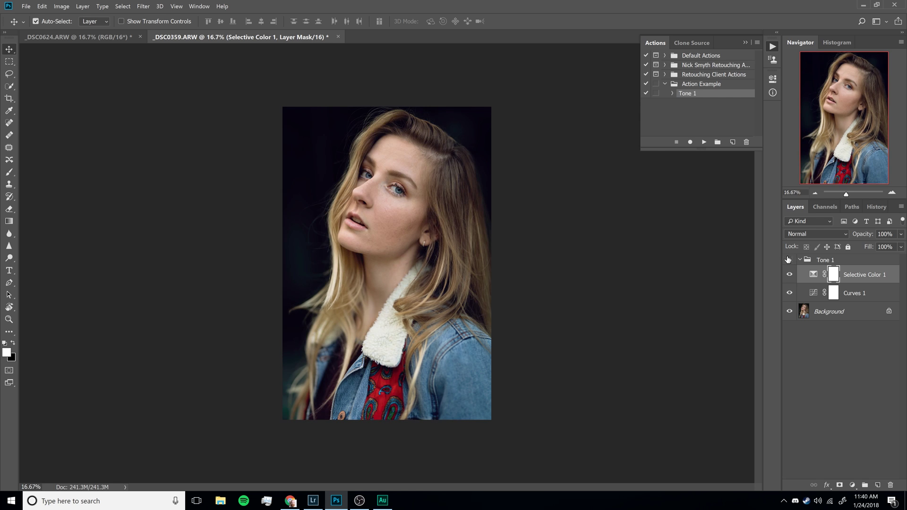
pyautogui.click(792, 261)
pyautogui.click(791, 261)
# Lower Curves 1 opacity to 46%, compare the softened grade, and collapse the Actions list
pyautogui.click(872, 293)
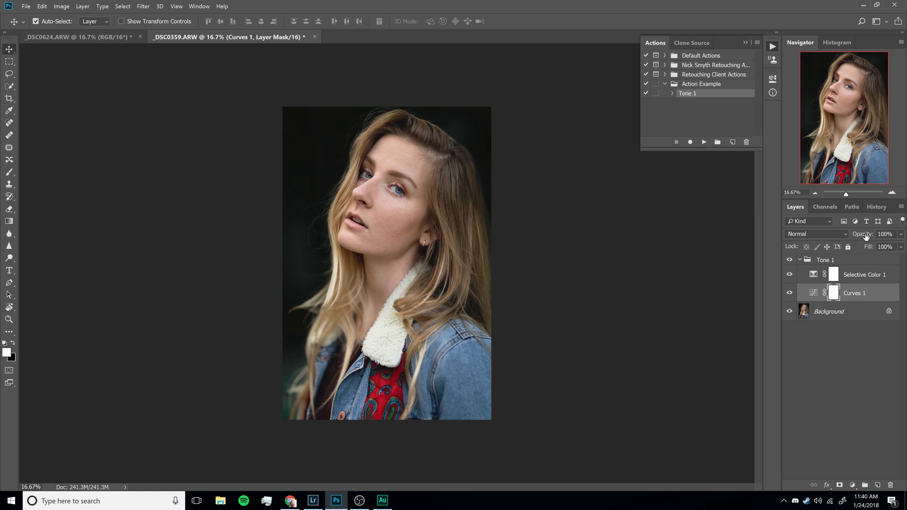
pyautogui.moveTo(864, 235); pyautogui.dragTo(839, 237)
pyautogui.click(789, 259)
pyautogui.click(790, 261)
pyautogui.click(789, 261)
pyautogui.click(790, 260)
pyautogui.click(790, 261)
pyautogui.click(789, 261)
pyautogui.click(744, 42)
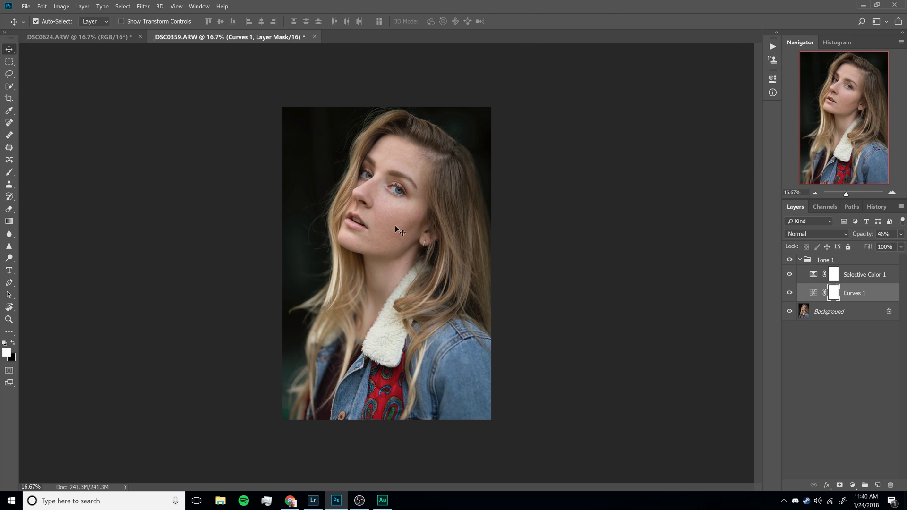
pyautogui.click(837, 264)
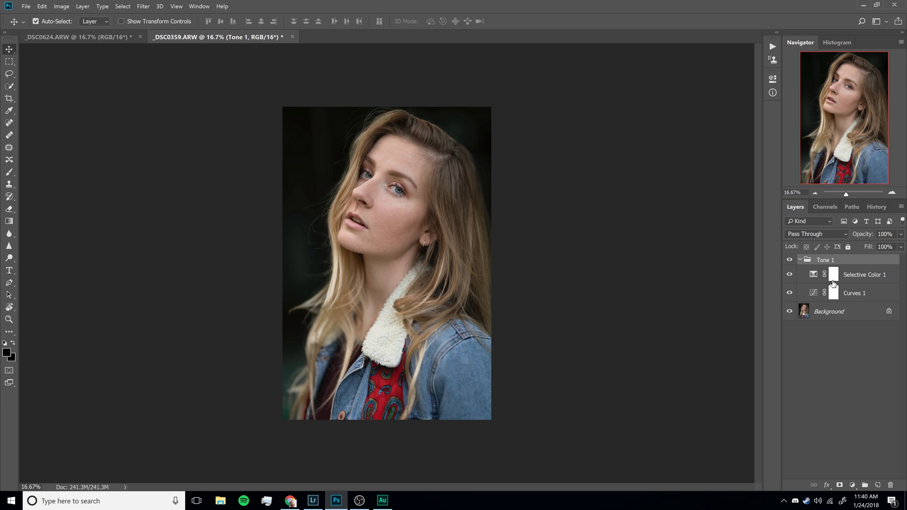
# Return to the _DSC0624 seated portrait and delete its hidden Tone 1 group
pyautogui.hotkey('ctrl', 'shift', 'e')
pyautogui.click(122, 35)
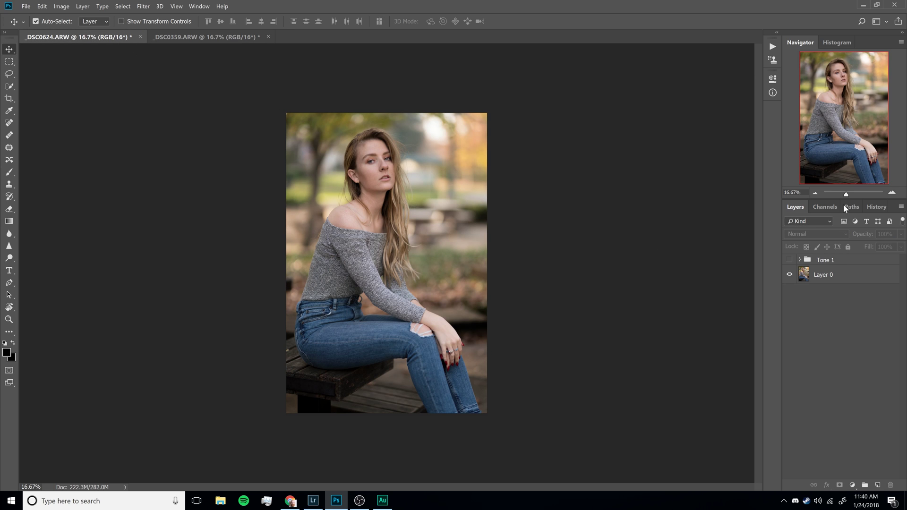
pyautogui.click(839, 262)
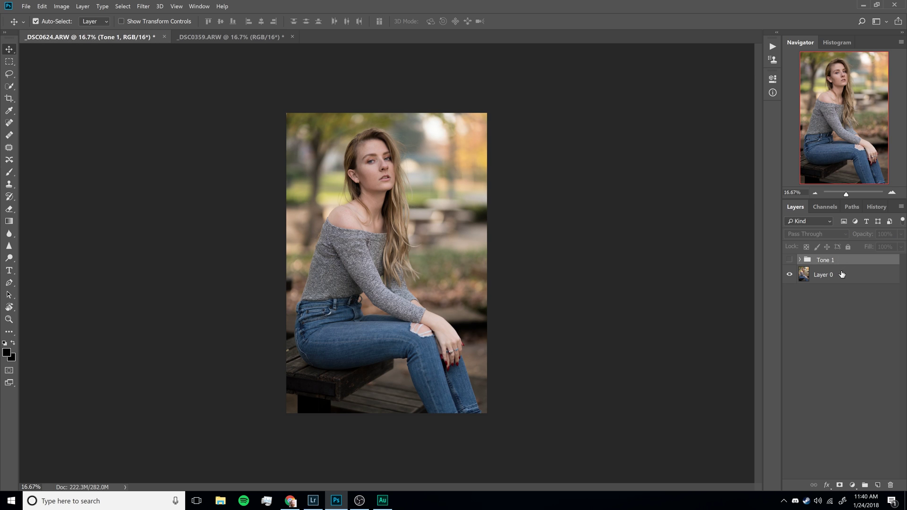
pyautogui.press('Delete')
# Create the 'Tone 2' action in Action Example and begin recording
pyautogui.click(772, 50)
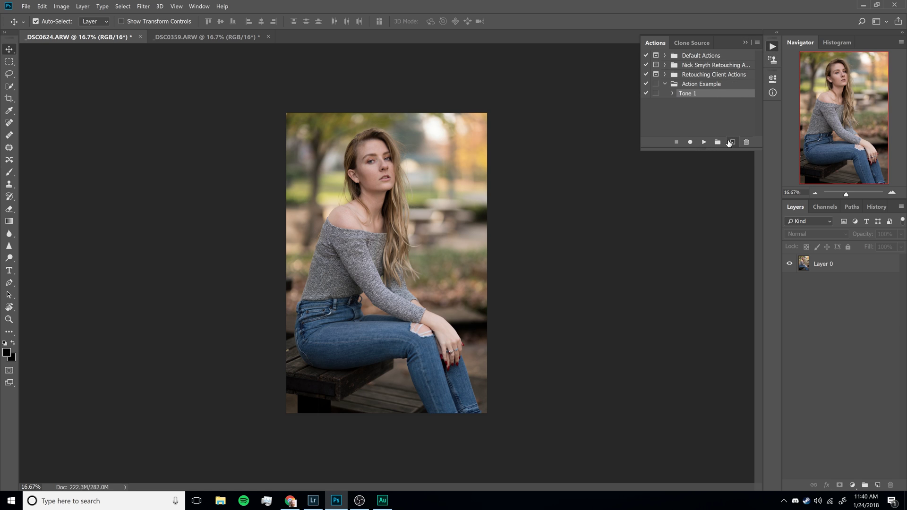
pyautogui.click(731, 142)
pyautogui.write('Tone 2')
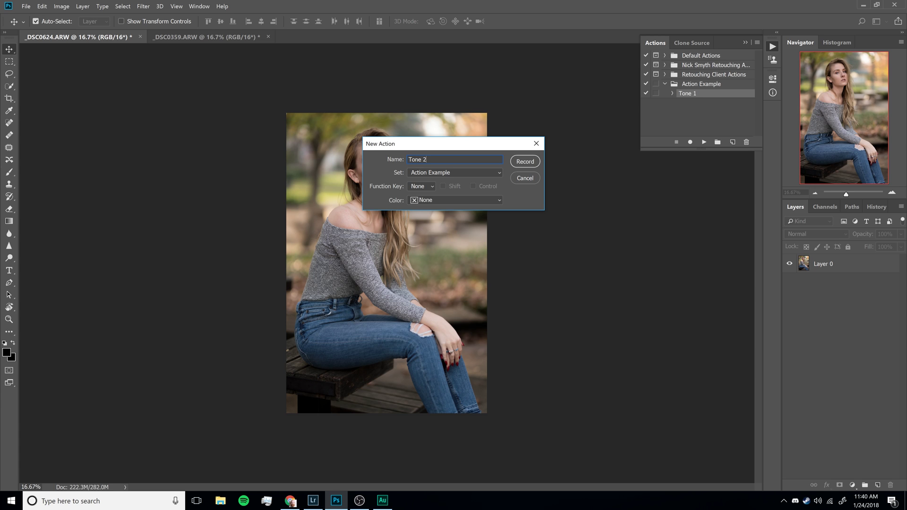
pyautogui.press('Return')
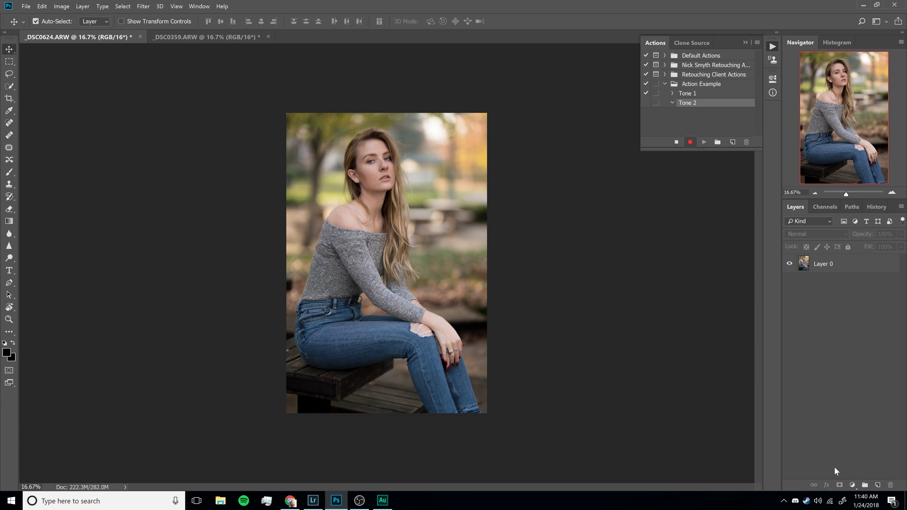
# Add a Curves adjustment layer with shadow, midtone and highlight points on the curve
pyautogui.click(852, 485)
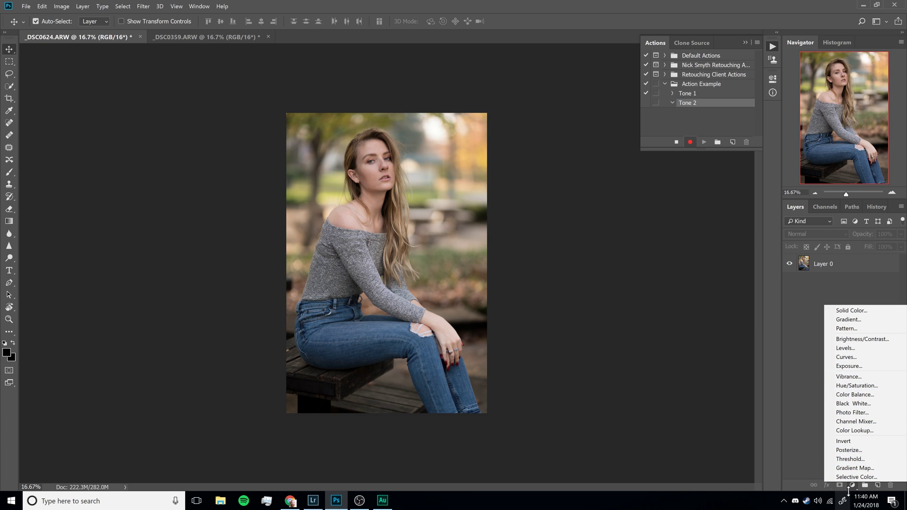
pyautogui.click(854, 358)
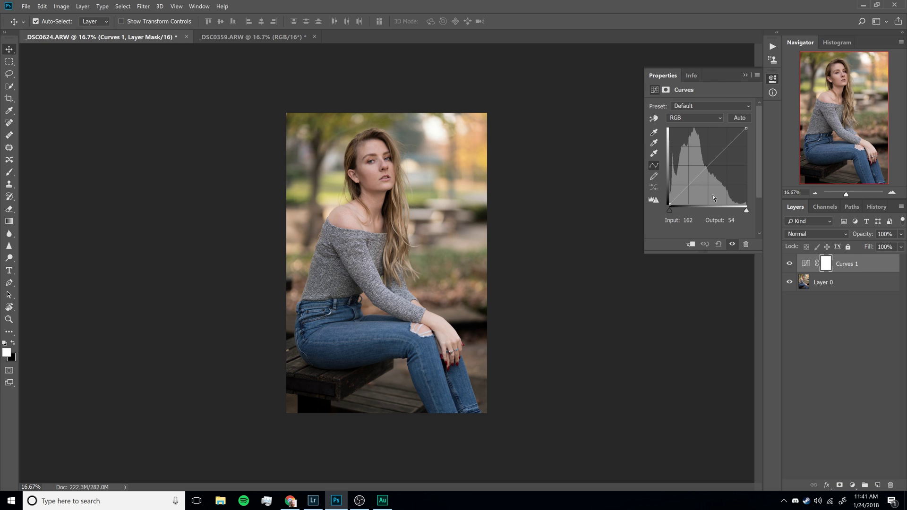
pyautogui.click(685, 187)
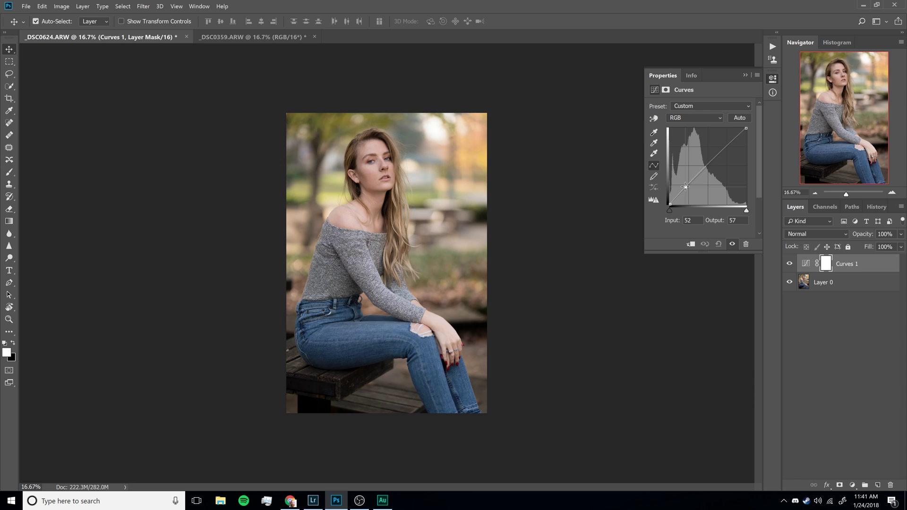
pyautogui.click(709, 165)
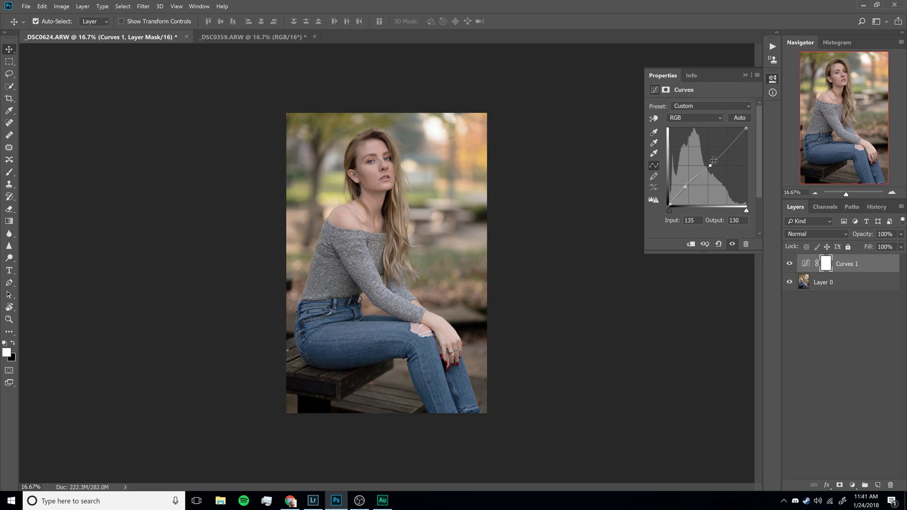
pyautogui.click(732, 144)
# Refine the curve: lower the highlights slightly, add upper points, and raise the shadow point to output 59
pyautogui.click(746, 128)
pyautogui.click(735, 138)
pyautogui.moveTo(736, 138); pyautogui.dragTo(735, 139)
pyautogui.click(724, 153)
pyautogui.click(740, 135)
pyautogui.moveTo(738, 134); pyautogui.dragTo(740, 137)
pyautogui.click(670, 203)
pyautogui.click(685, 188)
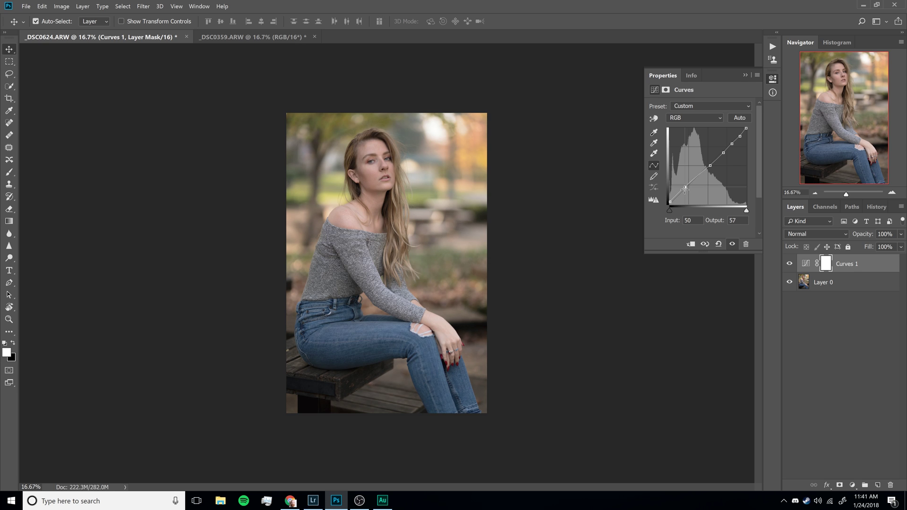
pyautogui.moveTo(685, 188); pyautogui.dragTo(685, 187)
# Compare the portrait with and without the curves, then collapse the Properties panel
pyautogui.click(788, 265)
pyautogui.click(789, 265)
pyautogui.click(788, 265)
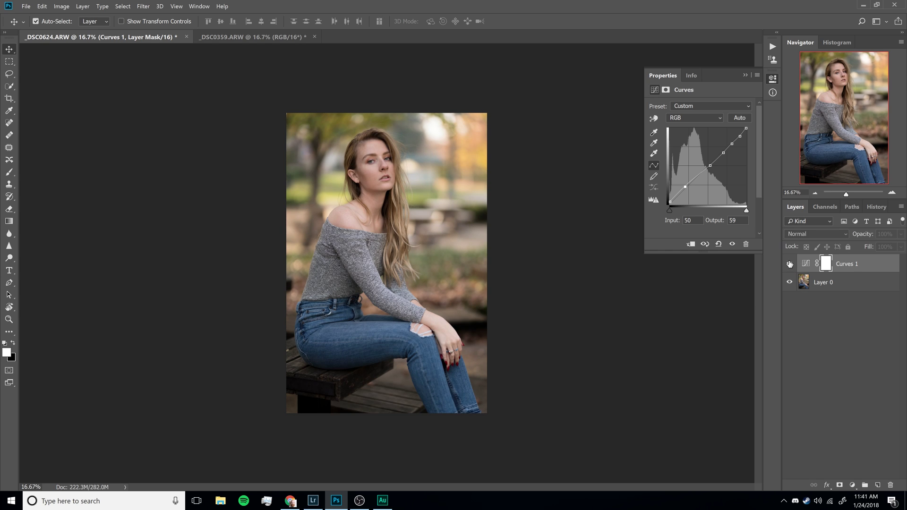
pyautogui.click(788, 265)
pyautogui.click(745, 74)
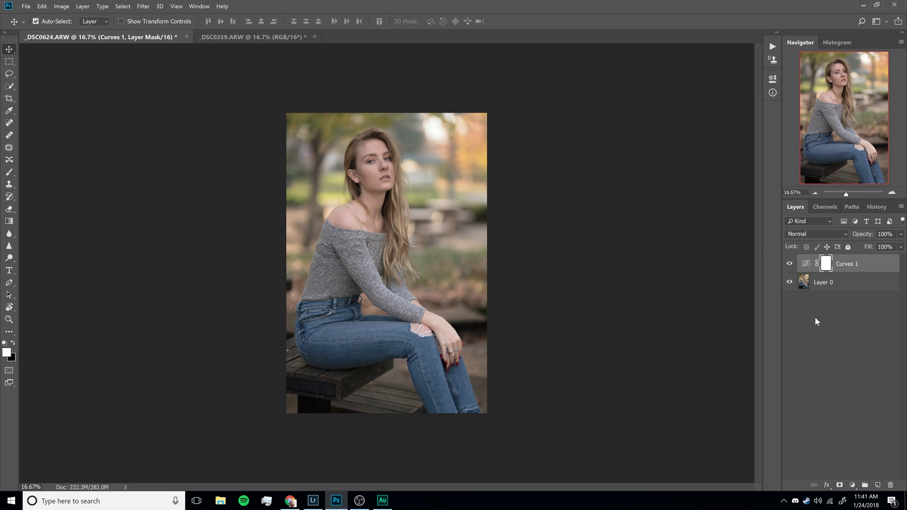
pyautogui.click(851, 486)
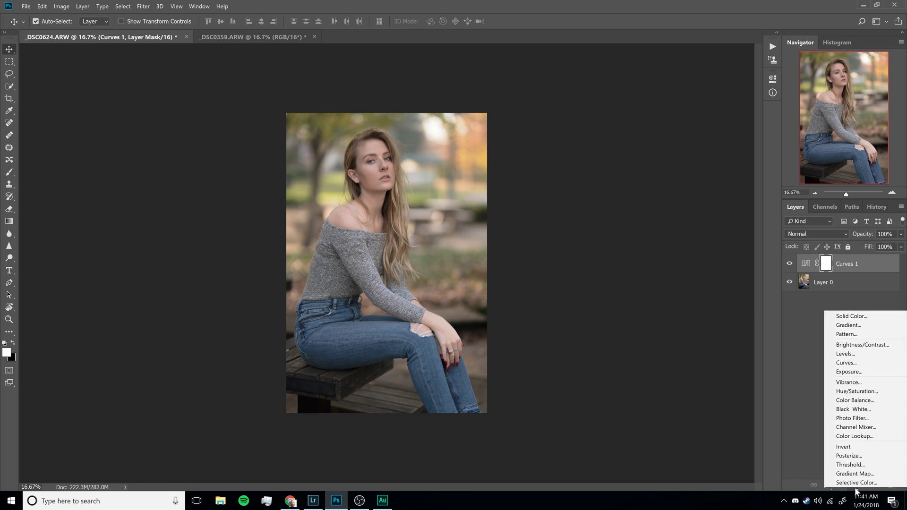
# Add a Color Balance layer, set the midtones to +5, -1, -6, and push the shadows toward blue
pyautogui.click(867, 400)
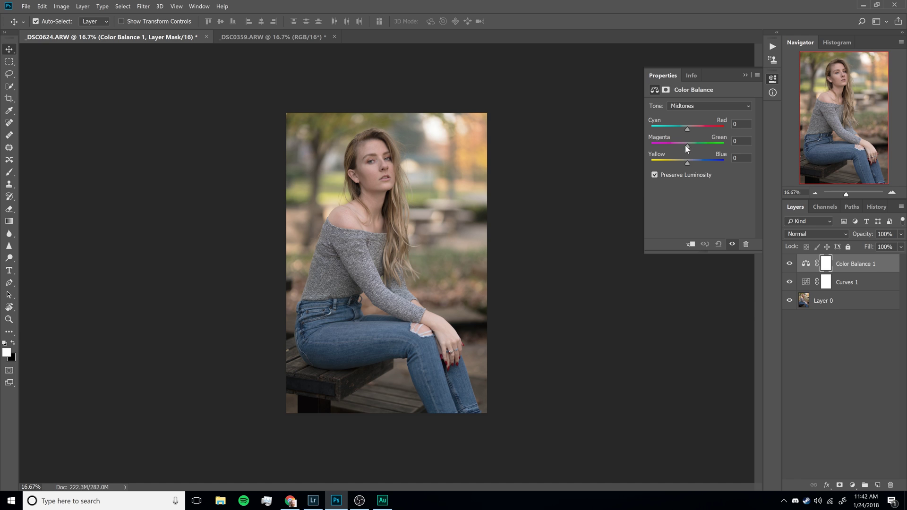
pyautogui.moveTo(685, 145); pyautogui.dragTo(690, 130)
pyautogui.moveTo(687, 163); pyautogui.dragTo(685, 163)
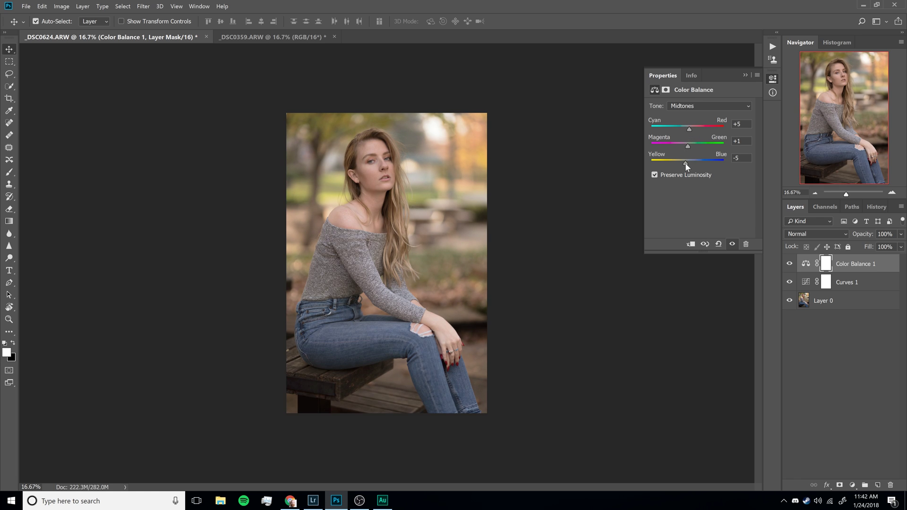
pyautogui.click(694, 107)
pyautogui.click(702, 115)
pyautogui.moveTo(687, 160); pyautogui.dragTo(686, 130)
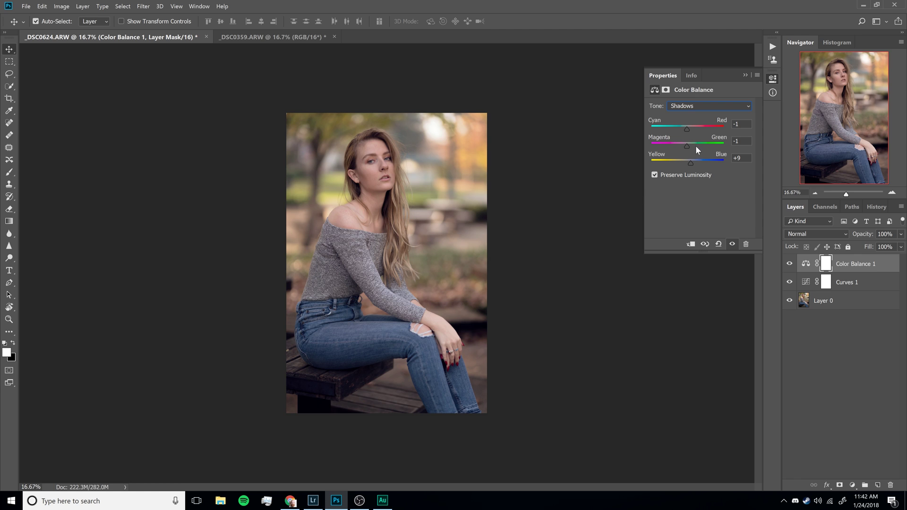
# Fine-tune the midtones' magenta–green balance and set the shadows to -5, +1, +8
pyautogui.click(706, 106)
pyautogui.click(709, 106)
pyautogui.click(708, 106)
pyautogui.click(698, 115)
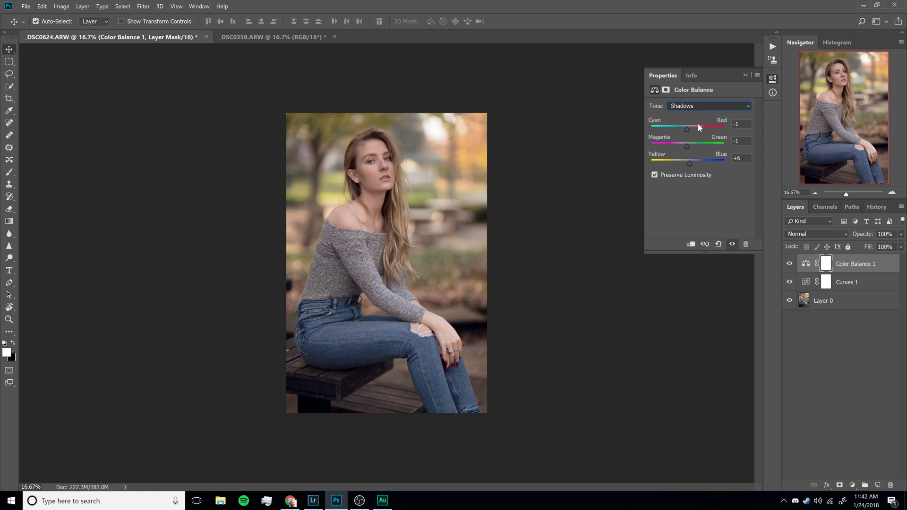
pyautogui.moveTo(687, 146); pyautogui.dragTo(687, 147)
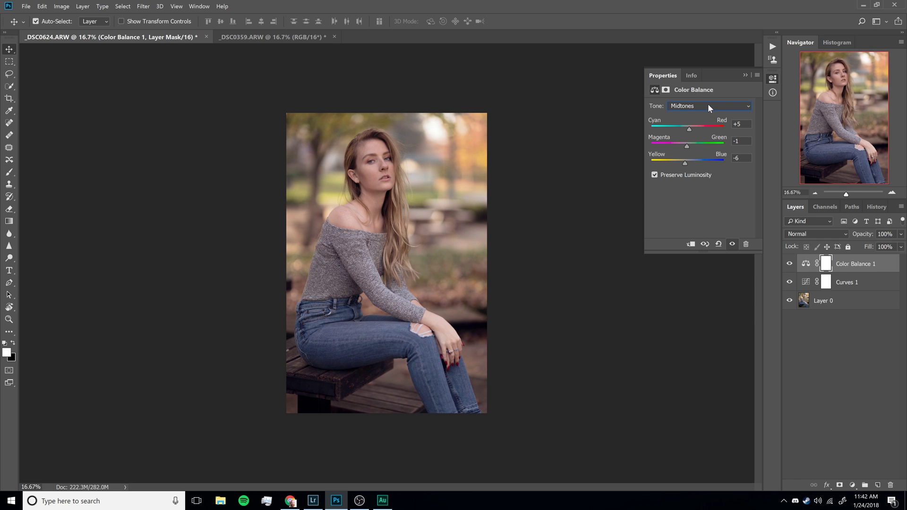
pyautogui.click(707, 107)
pyautogui.click(698, 133)
pyautogui.click(707, 107)
pyautogui.click(702, 115)
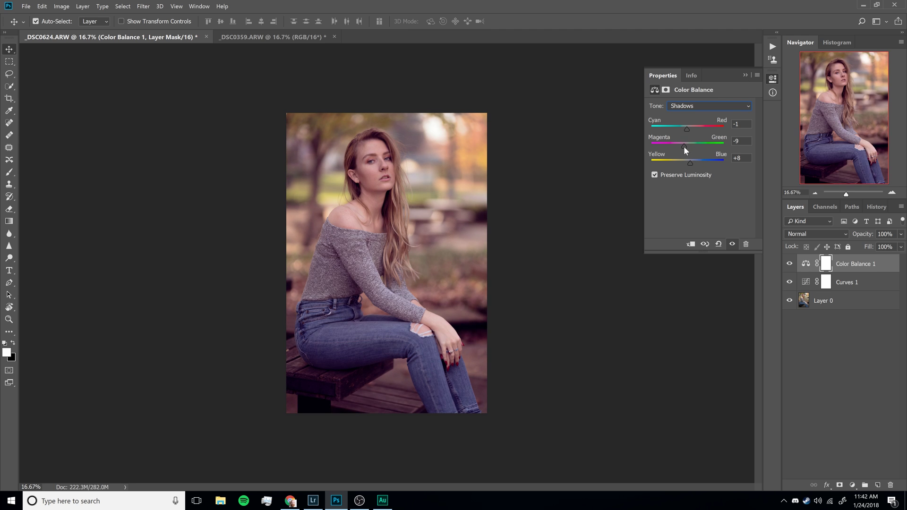
pyautogui.moveTo(687, 146); pyautogui.dragTo(687, 148)
# Collapse the settings, compare with and without color balance, and deselect the layer
pyautogui.click(745, 75)
pyautogui.click(789, 265)
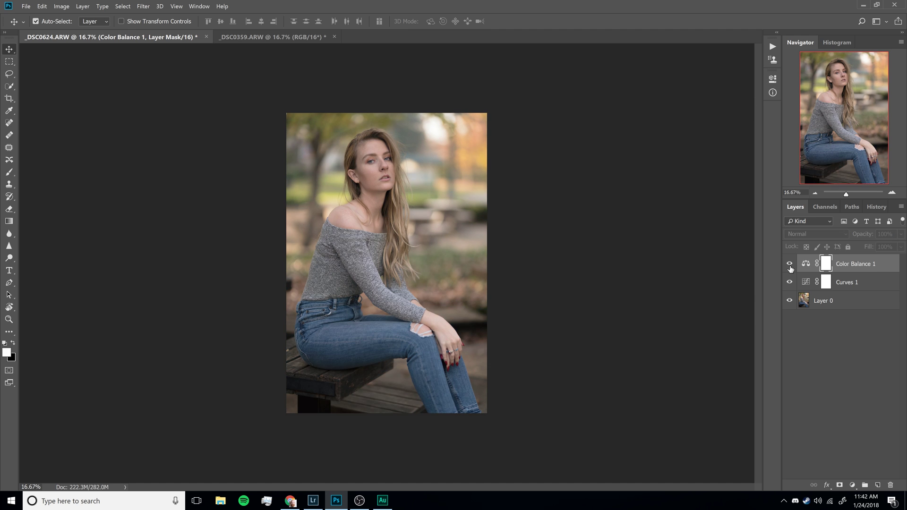
pyautogui.click(789, 265)
pyautogui.click(789, 265)
pyautogui.click(789, 264)
pyautogui.click(789, 265)
pyautogui.click(789, 264)
pyautogui.click(790, 264)
pyautogui.click(789, 264)
pyautogui.click(837, 446)
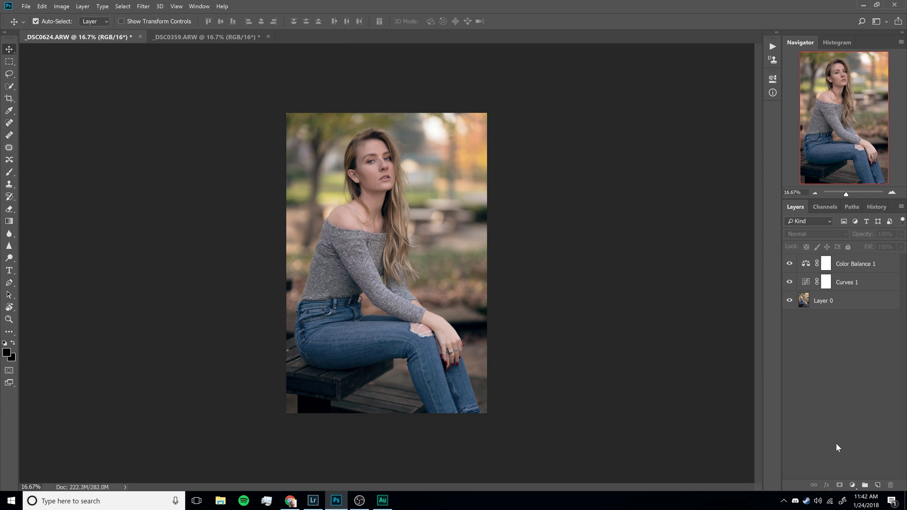
pyautogui.click(853, 484)
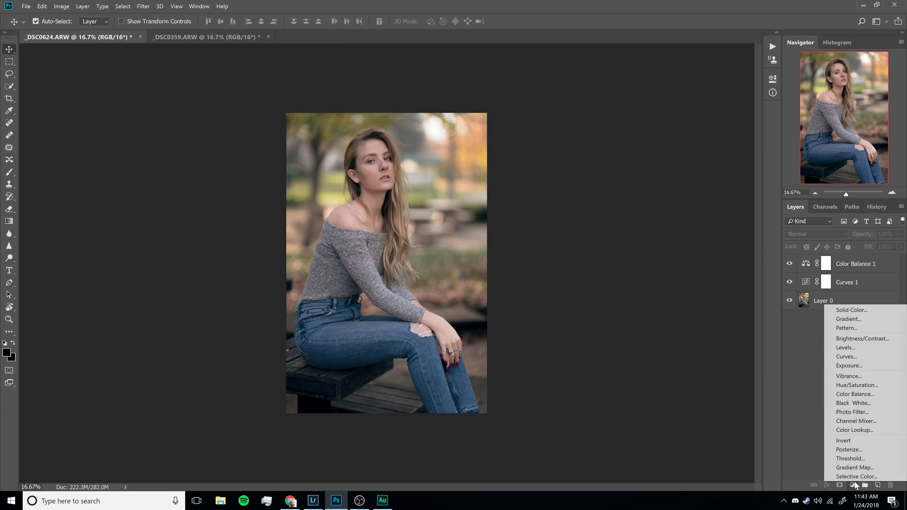
# Add a Levels layer with black input 8, white input 237 and gamma 0.96
pyautogui.click(846, 349)
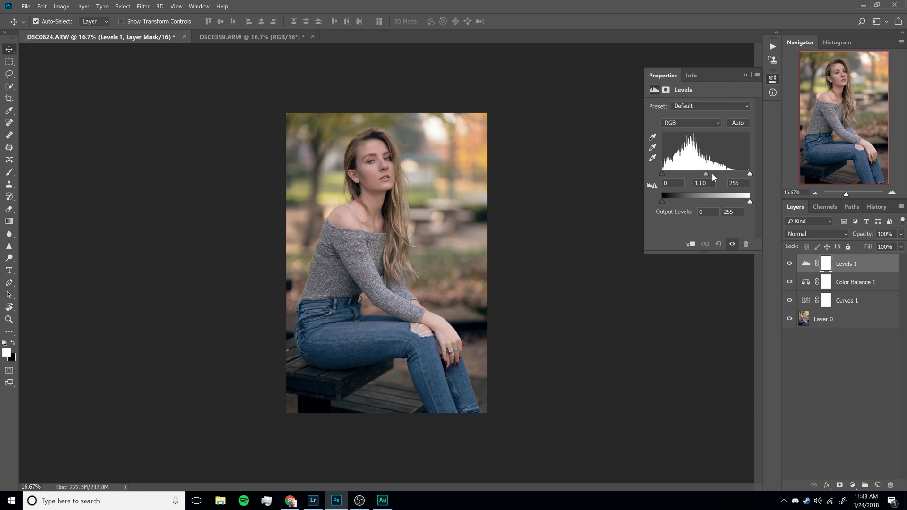
pyautogui.moveTo(706, 174); pyautogui.dragTo(706, 174)
pyautogui.moveTo(750, 172); pyautogui.dragTo(744, 177)
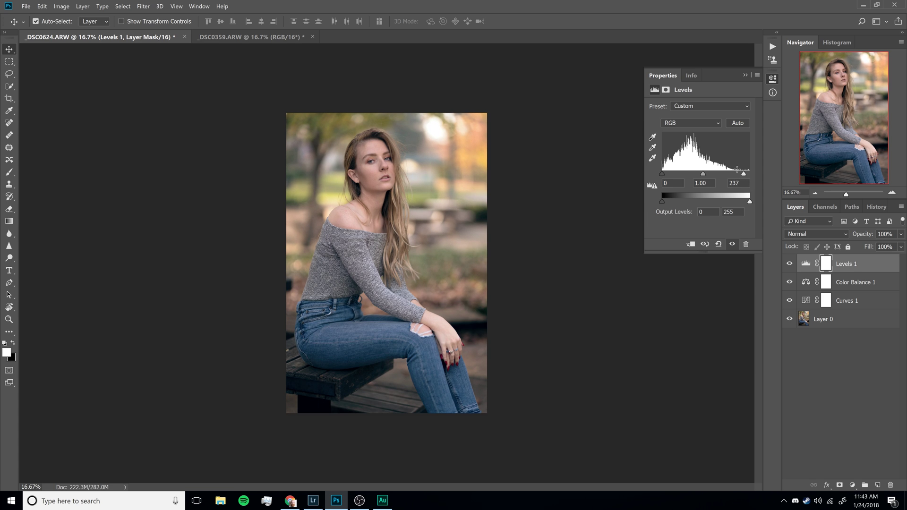
pyautogui.moveTo(661, 174); pyautogui.dragTo(705, 180)
pyautogui.write('5')
pyautogui.press('BackSpace')
pyautogui.press('BackSpace')
pyautogui.write('6')
# Compare the photo with and without Levels, collapse the settings, and deselect the layer
pyautogui.click(790, 264)
pyautogui.click(789, 264)
pyautogui.click(789, 264)
pyautogui.click(789, 264)
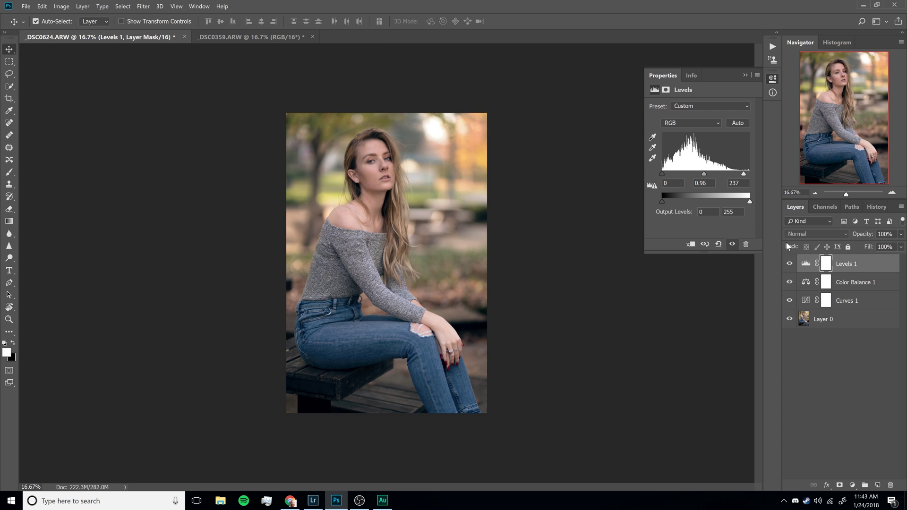
pyautogui.click(744, 75)
pyautogui.click(844, 427)
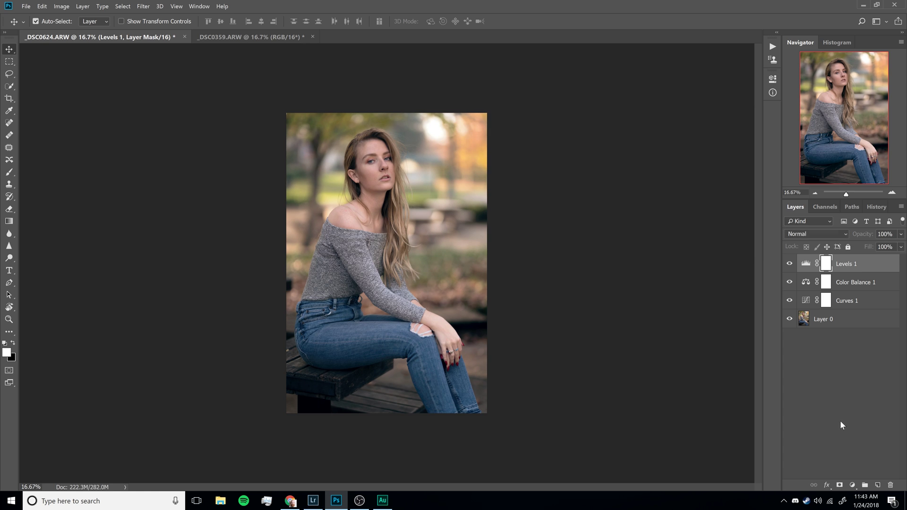
# Add a Vibrance adjustment layer with saturation reduced to -13
pyautogui.click(852, 485)
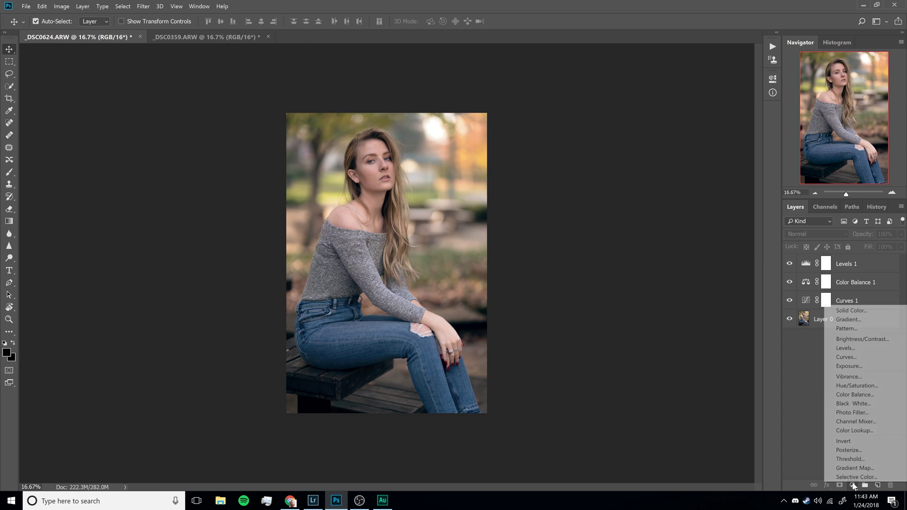
pyautogui.click(849, 377)
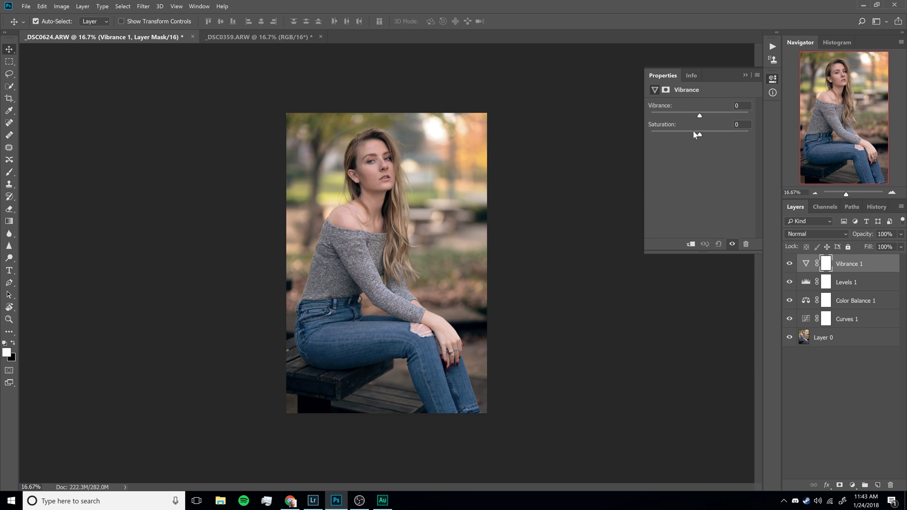
pyautogui.moveTo(696, 135); pyautogui.dragTo(693, 136)
pyautogui.click(744, 74)
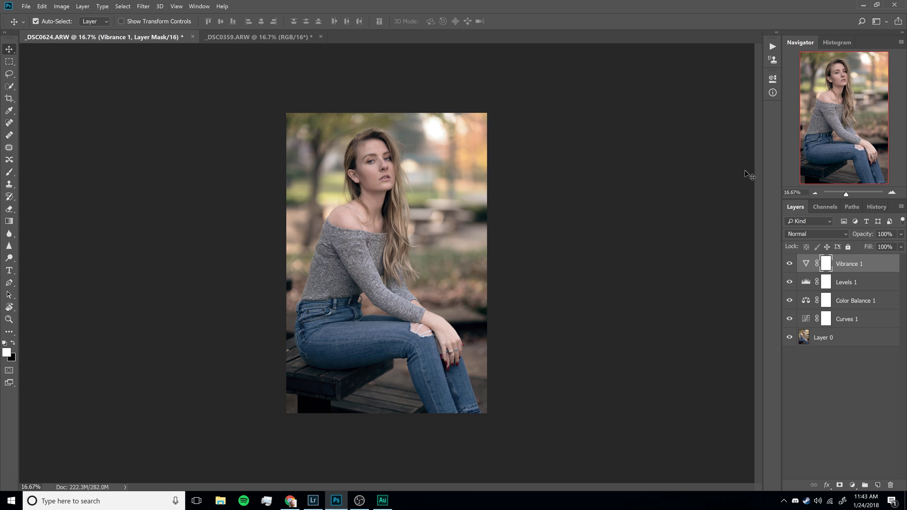
# Add a golden-orange Solid Color fill layer and lower its opacity to 3%
pyautogui.click(853, 474)
pyautogui.click(853, 485)
pyautogui.click(847, 314)
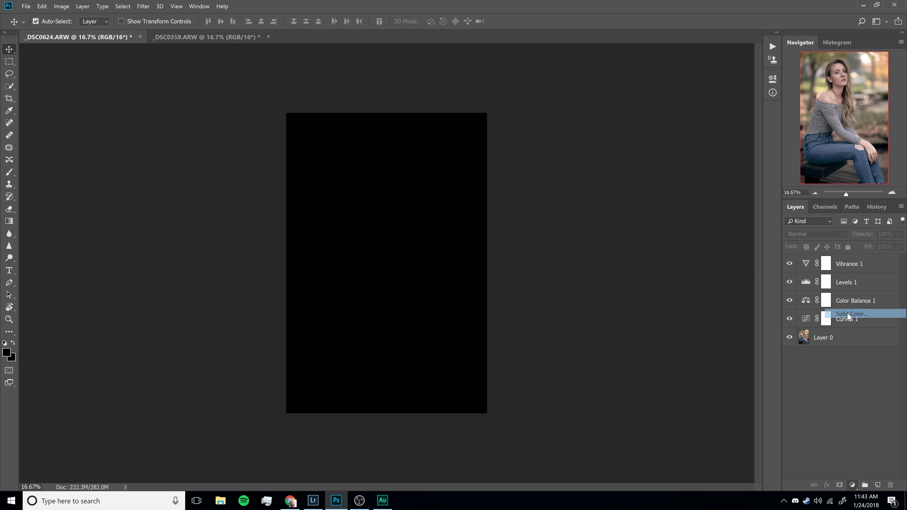
pyautogui.click(669, 235)
pyautogui.moveTo(671, 237); pyautogui.dragTo(670, 229)
pyautogui.click(637, 202)
pyautogui.moveTo(634, 186); pyautogui.dragTo(620, 160)
pyautogui.click(752, 118)
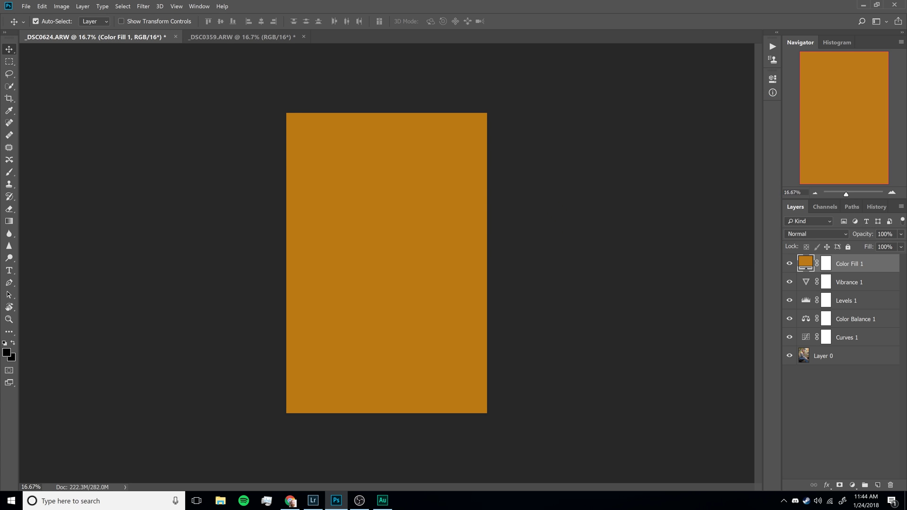
pyautogui.press('Return')
pyautogui.write('3')
pyautogui.press('Return')
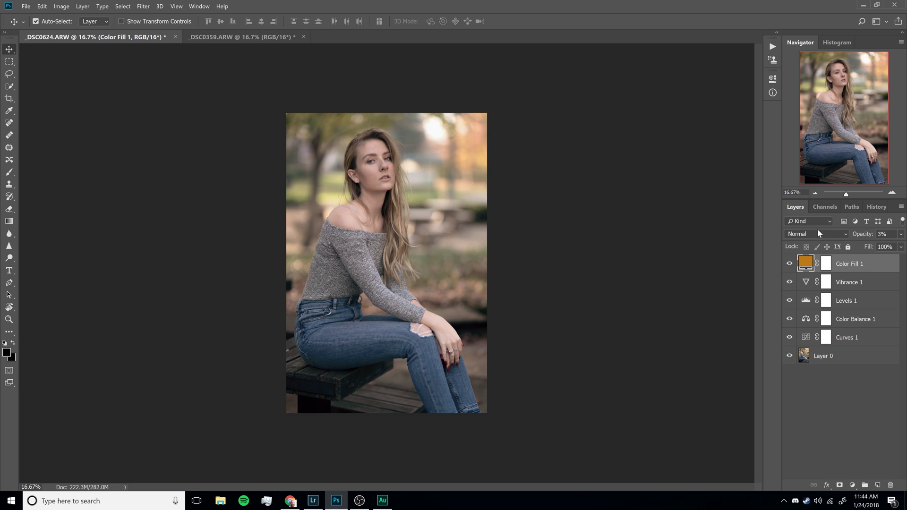
# Change the fill to a different orange at 4% opacity and compare it on and off
pyautogui.doubleClick(805, 262)
pyautogui.click(751, 136)
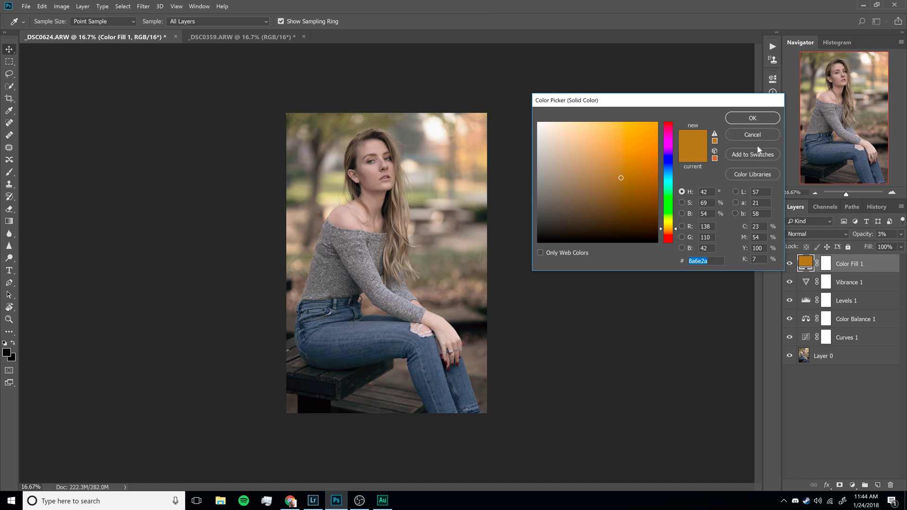
pyautogui.doubleClick(804, 267)
pyautogui.moveTo(619, 178)
pyautogui.mouseDown()
pyautogui.moveTo(609, 154)
pyautogui.moveTo(615, 165)
pyautogui.moveTo(619, 151)
pyautogui.moveTo(609, 158)
pyautogui.moveTo(620, 152)
pyautogui.mouseUp()
pyautogui.click(740, 121)
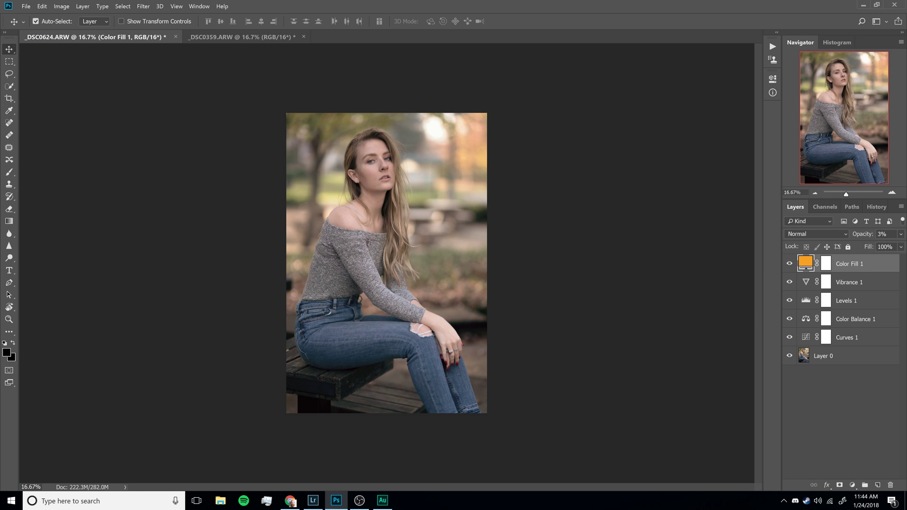
pyautogui.write('5')
pyautogui.click(790, 263)
pyautogui.click(790, 263)
pyautogui.click(790, 264)
pyautogui.click(790, 264)
pyautogui.click(790, 263)
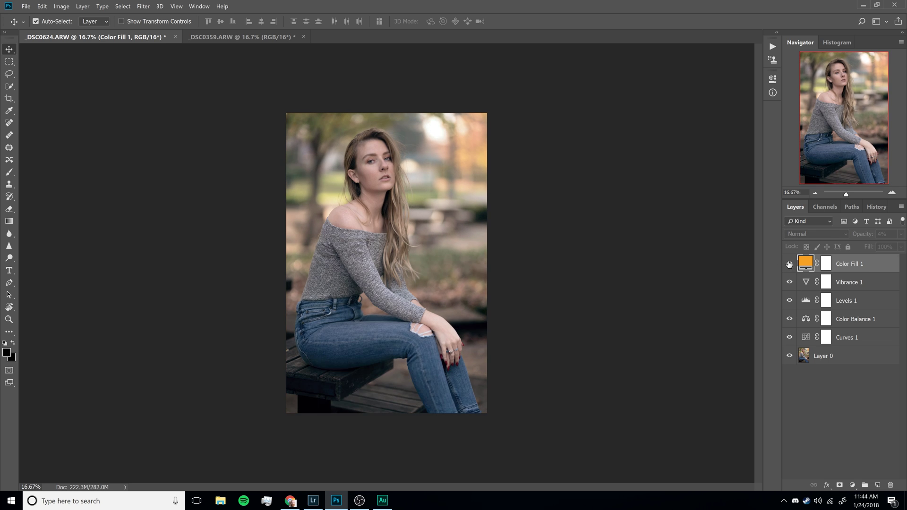
pyautogui.click(789, 263)
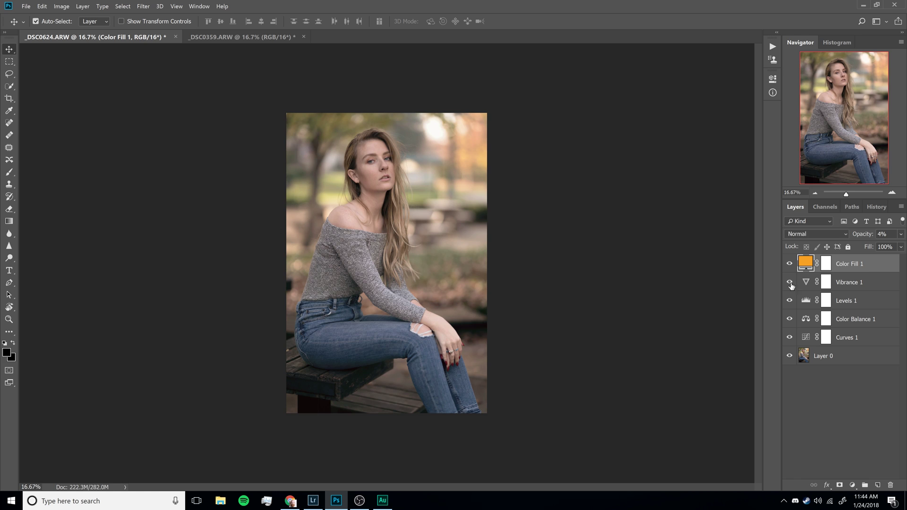
# Group the five adjustment and fill layers with Ctrl+G and name the group 'Tone 2'
pyautogui.keyDown('shift'); pyautogui.click(853, 341); pyautogui.keyUp('shift')
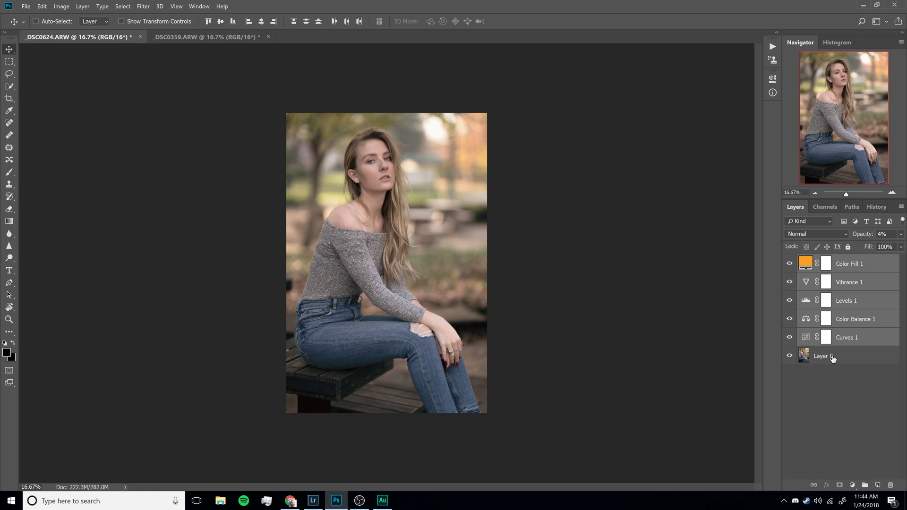
pyautogui.hotkey('ctrl', 'g')
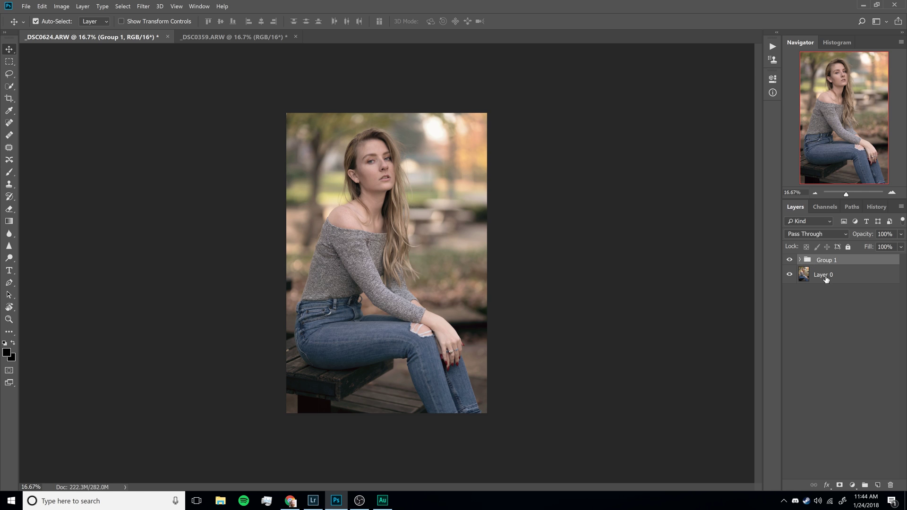
pyautogui.doubleClick(827, 261)
pyautogui.write('Tone 2')
pyautogui.press('Return')
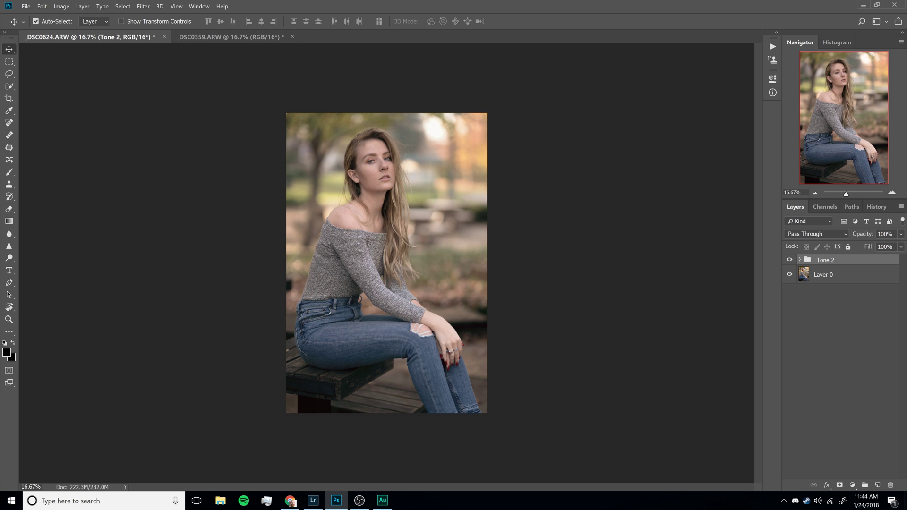
# Stop recording the Tone 2 action and collapse its recorded steps
pyautogui.click(773, 59)
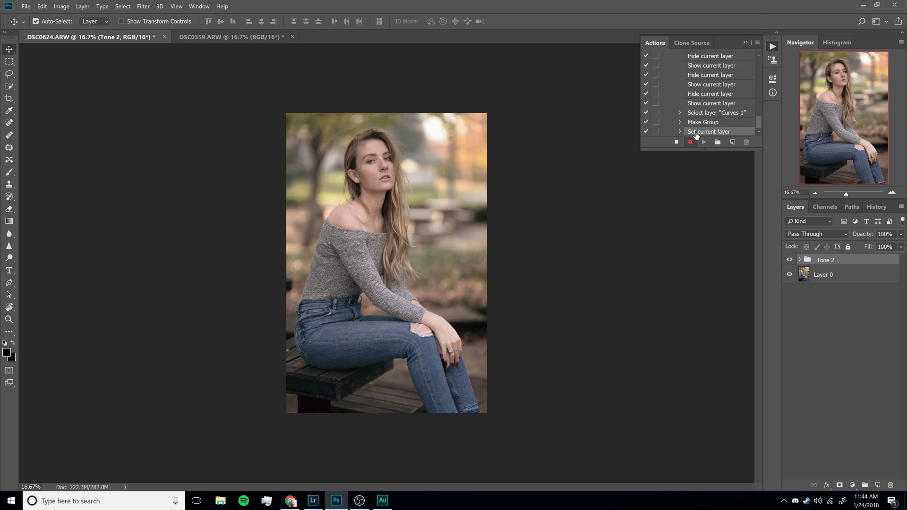
pyautogui.click(677, 142)
pyautogui.moveTo(759, 117); pyautogui.dragTo(755, 58)
pyautogui.click(672, 103)
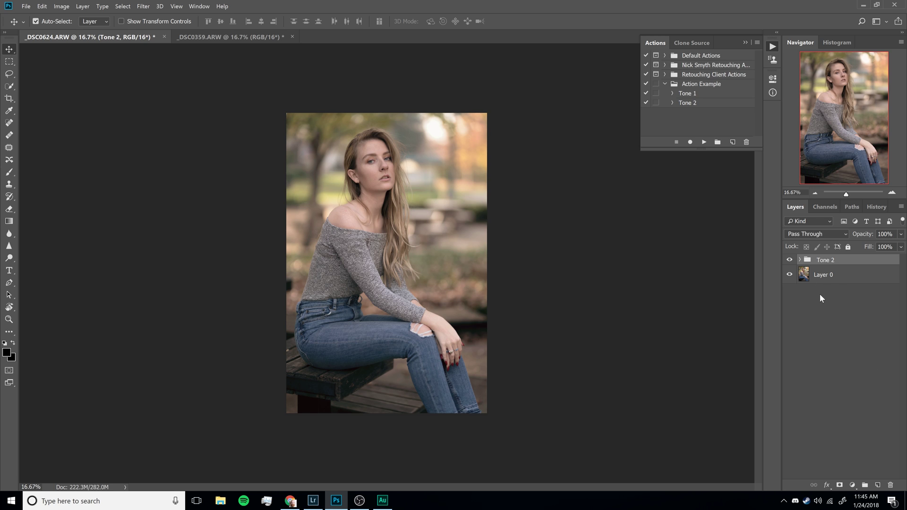
# Play the Tone 2 action on the _DSC0359 portrait
pyautogui.click(210, 38)
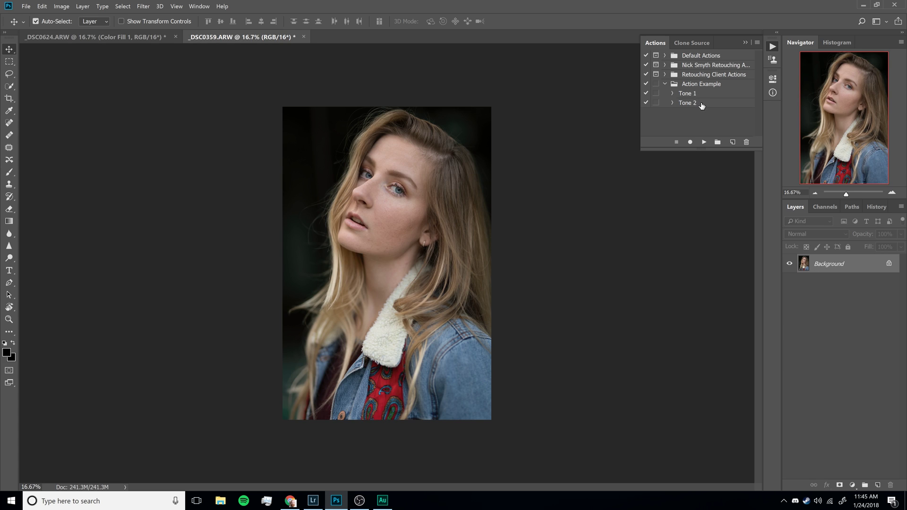
pyautogui.click(702, 105)
pyautogui.click(704, 141)
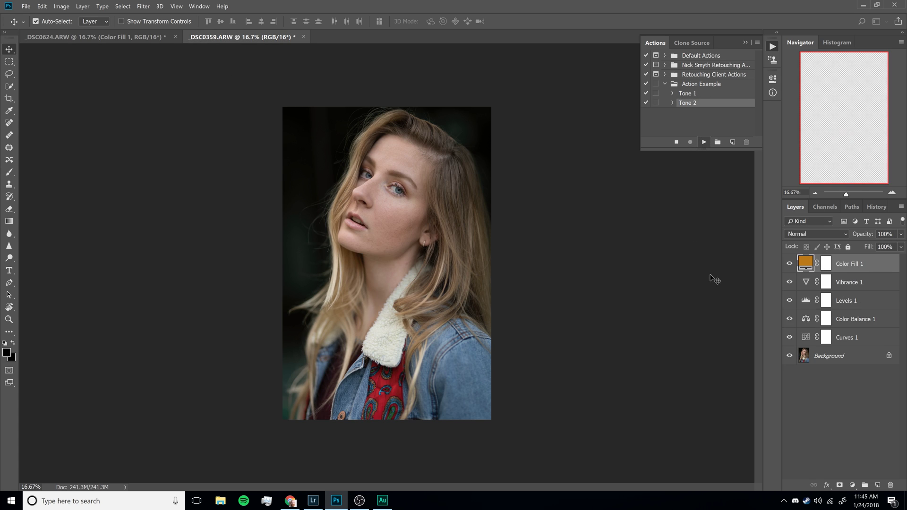
# Toggle the Tone 2 group repeatedly to compare the portrait before and after
pyautogui.click(788, 261)
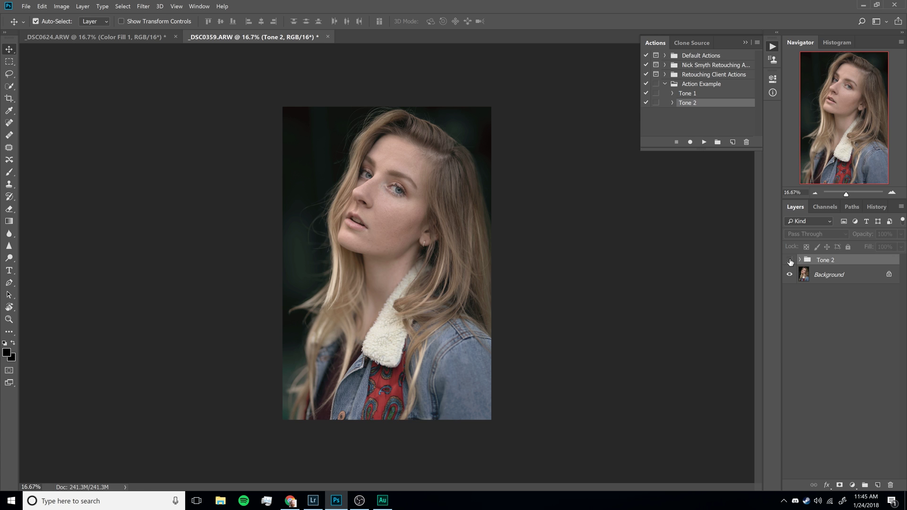
pyautogui.click(788, 260)
pyautogui.click(789, 260)
pyautogui.click(788, 261)
pyautogui.click(789, 261)
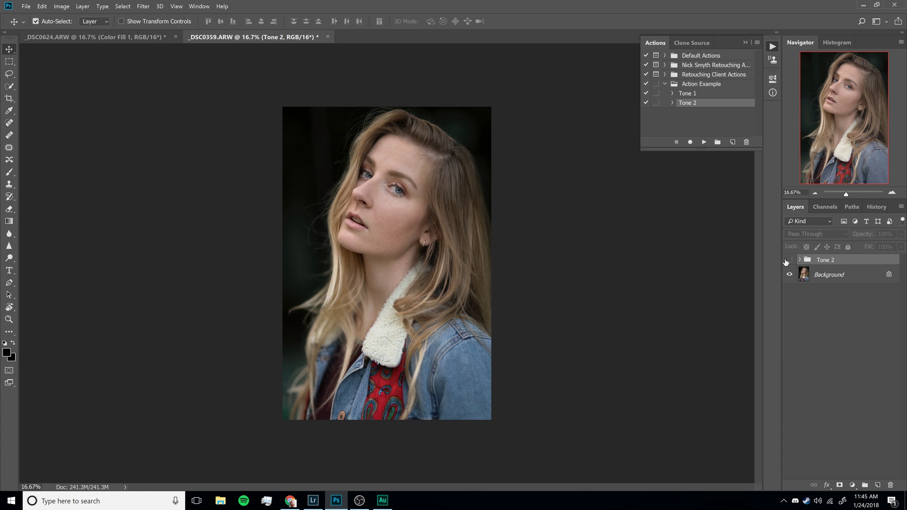
pyautogui.click(788, 260)
pyautogui.click(789, 260)
pyautogui.click(788, 261)
pyautogui.click(788, 261)
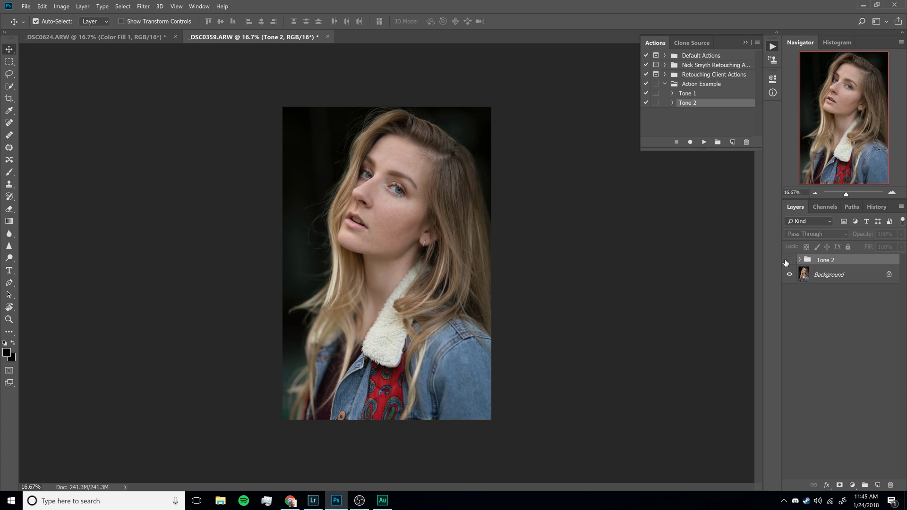
pyautogui.click(789, 260)
pyautogui.click(788, 261)
pyautogui.click(788, 260)
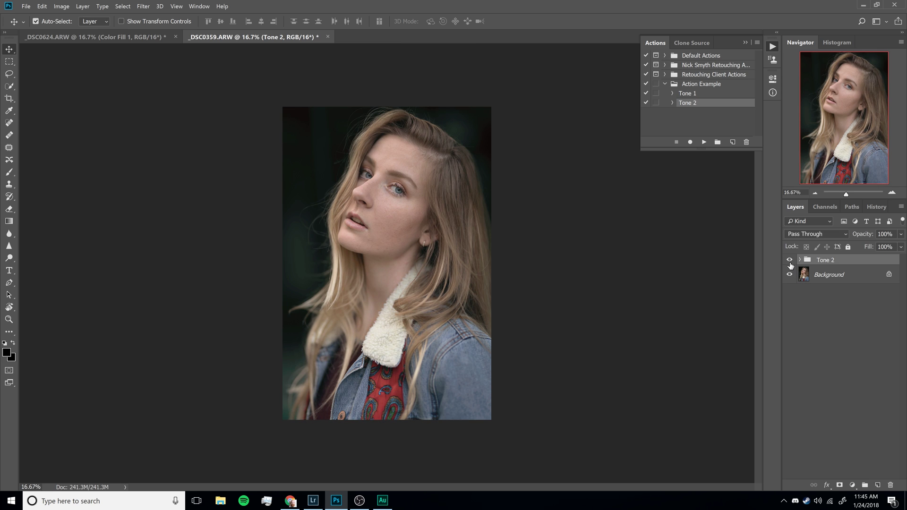
pyautogui.click(788, 260)
pyautogui.click(788, 260)
# Zoom in to compare Tone 2 on and off in detail, then zoom back out
pyautogui.click(891, 192)
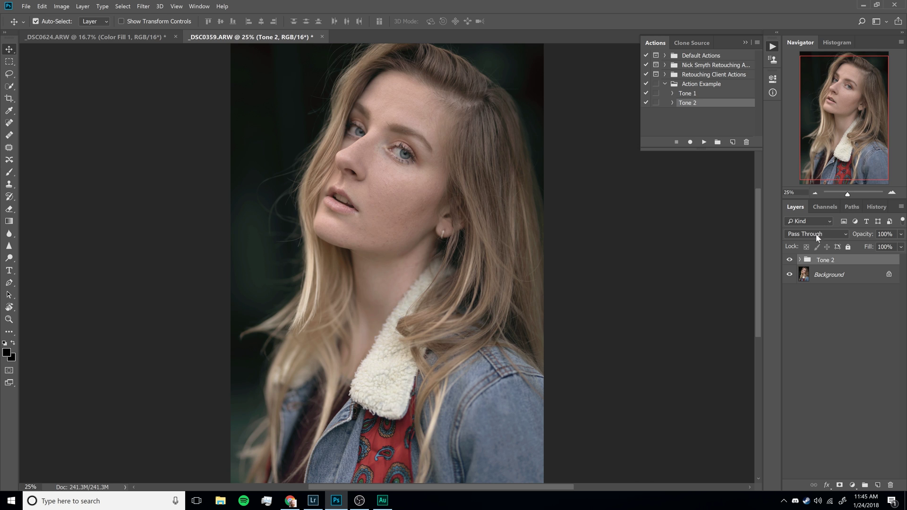
pyautogui.click(789, 274)
pyautogui.click(789, 274)
pyautogui.click(789, 260)
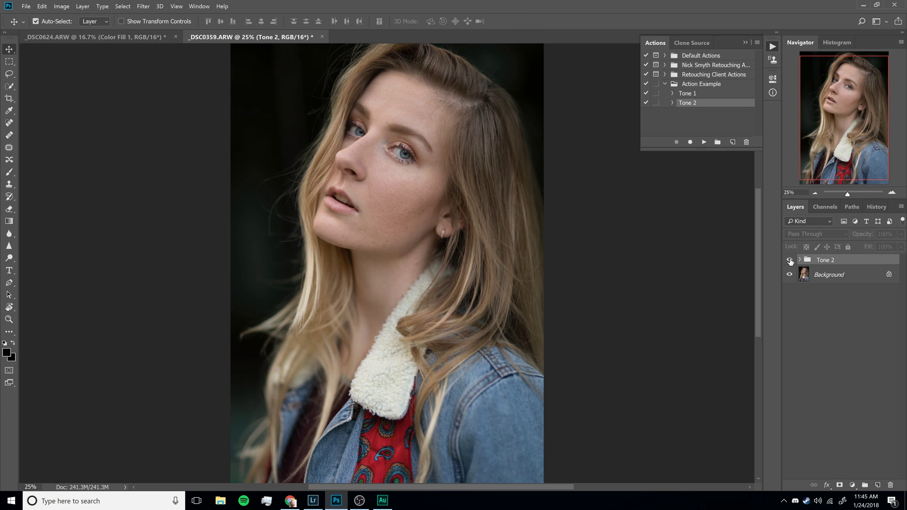
pyautogui.click(789, 260)
pyautogui.click(789, 260)
pyautogui.click(789, 260)
pyautogui.click(789, 260)
pyautogui.click(790, 260)
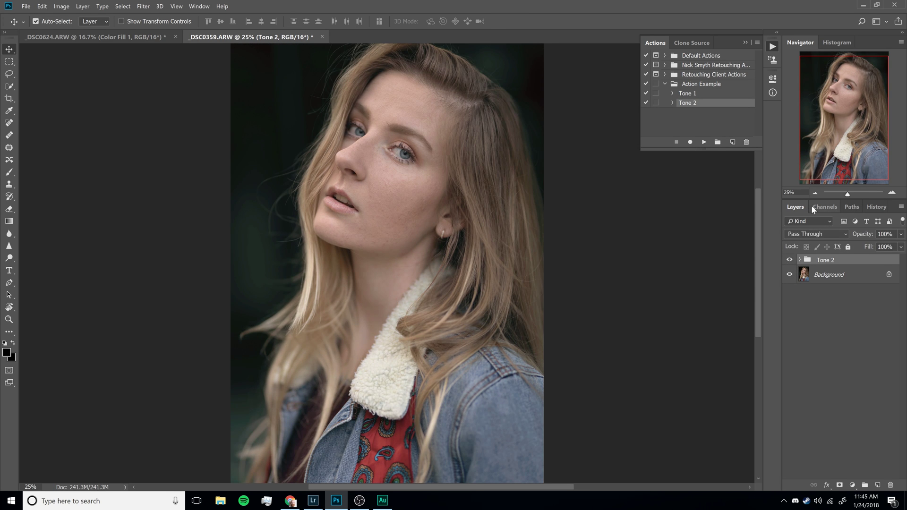
pyautogui.click(815, 192)
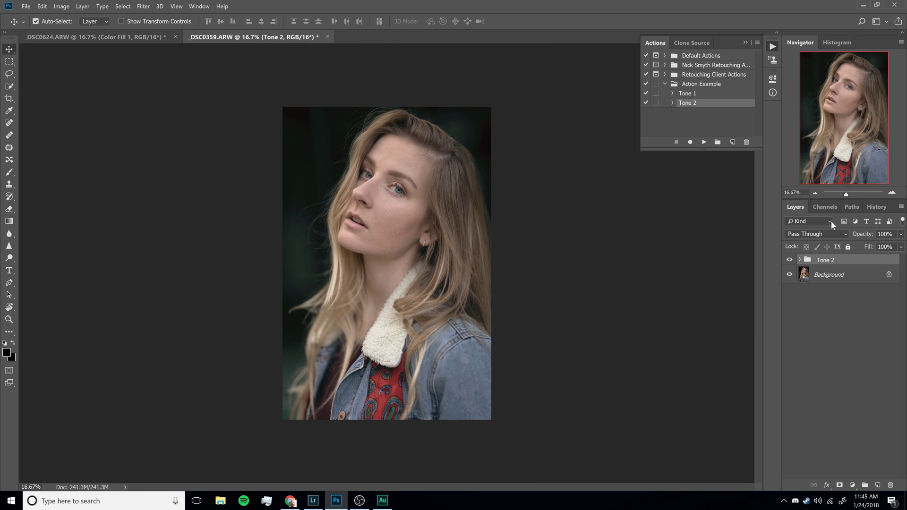